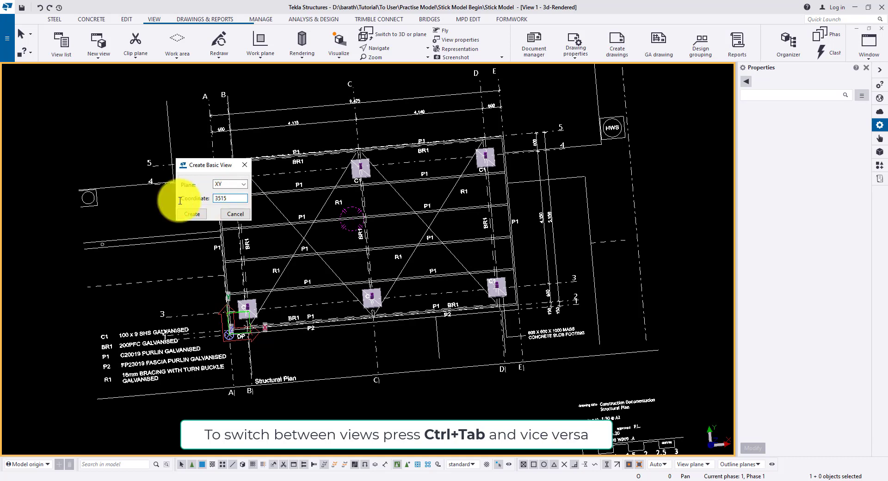
# Create a basic view on the XY plane at coordinate 3515 and close the view dialog
pyautogui.click(191, 215)
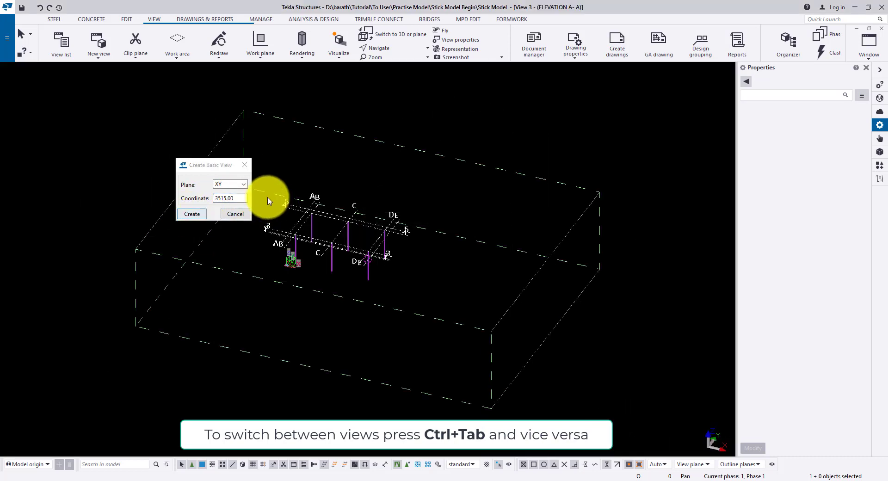
pyautogui.click(246, 166)
pyautogui.scroll(4, 370, 205)
pyautogui.click(393, 203)
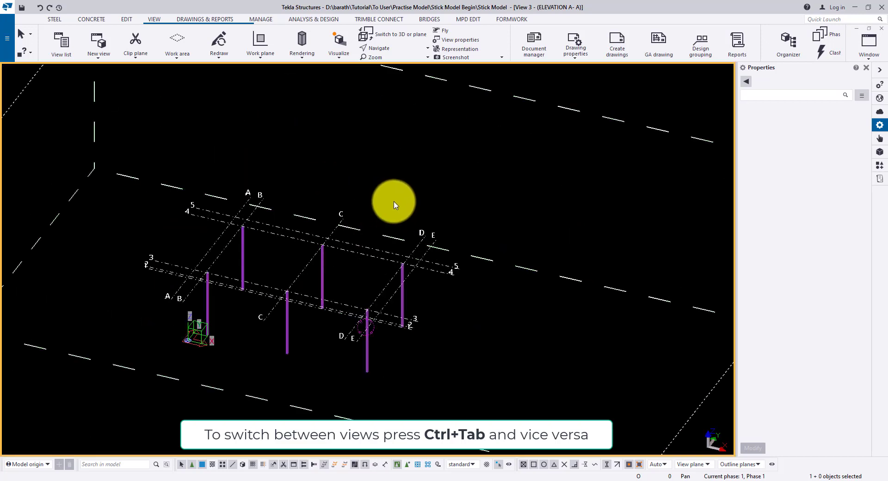
# Switch the perspective view of the columns to a plan view and frame the grid
pyautogui.hotkey('ctrl', 'p')
pyautogui.moveTo(369, 222); pyautogui.dragTo(410, 187, button='middle')
pyautogui.scroll(5, 379, 198)
pyautogui.moveTo(361, 212); pyautogui.dragTo(404, 149, button='middle')
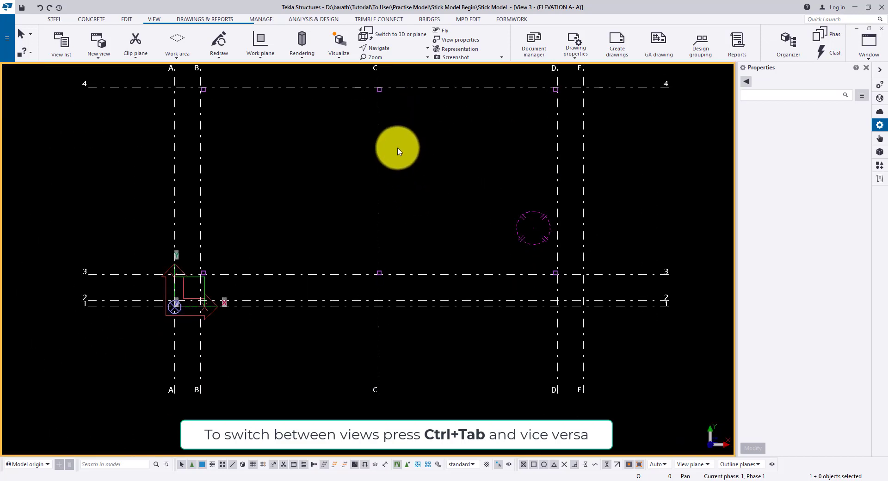
pyautogui.moveTo(417, 178); pyautogui.dragTo(428, 193, button='middle')
pyautogui.scroll(-1, 428, 194)
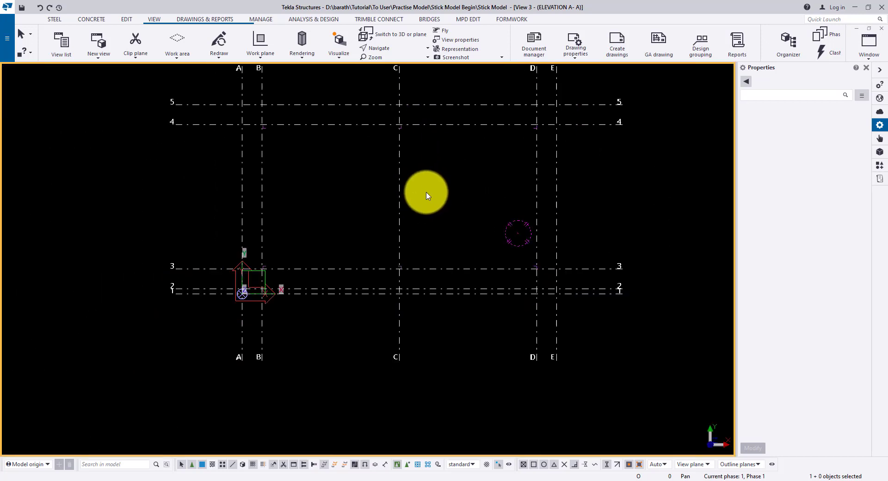
# Return to the structural plan view, consult the member schedule, and start a steel beam named BR1
pyautogui.hotkey('ctrl', 'Tab')
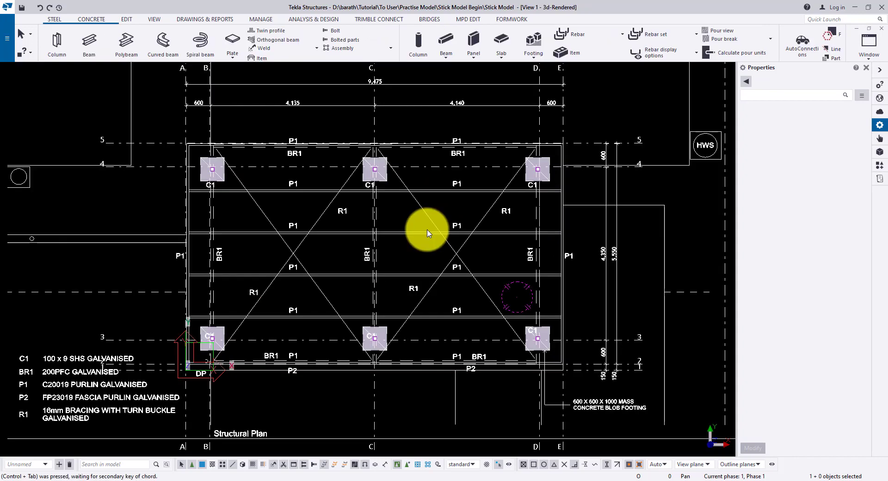
pyautogui.scroll(4, 284, 293)
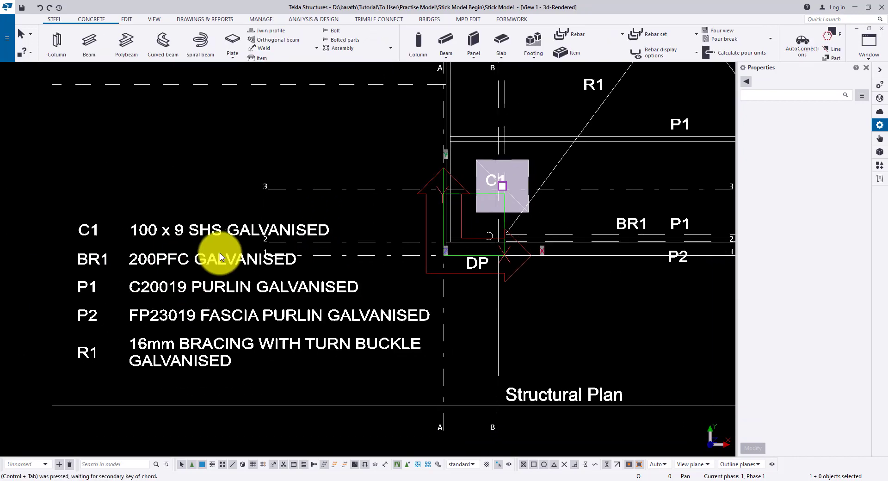
pyautogui.click(89, 48)
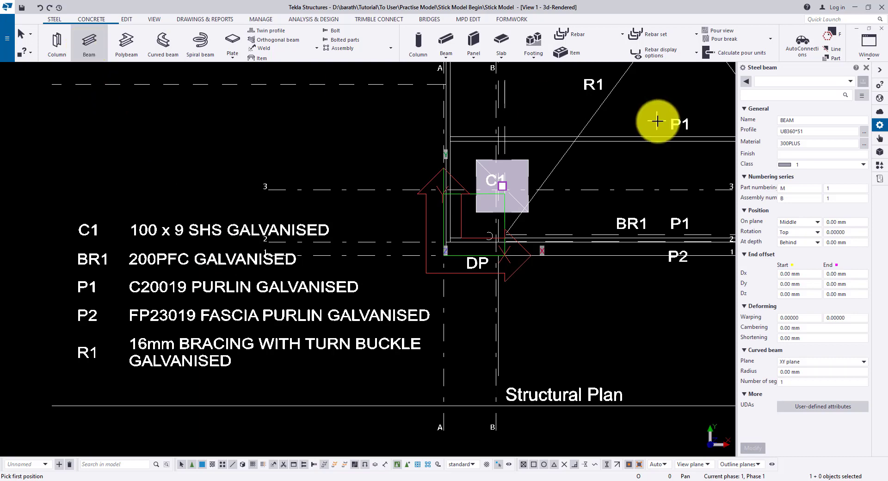
pyautogui.moveTo(802, 121); pyautogui.dragTo(749, 123)
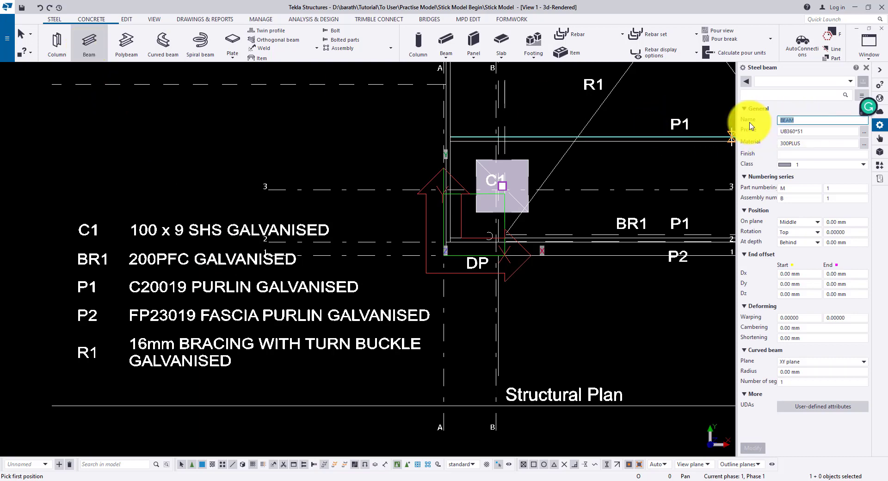
pyautogui.write('BR1')
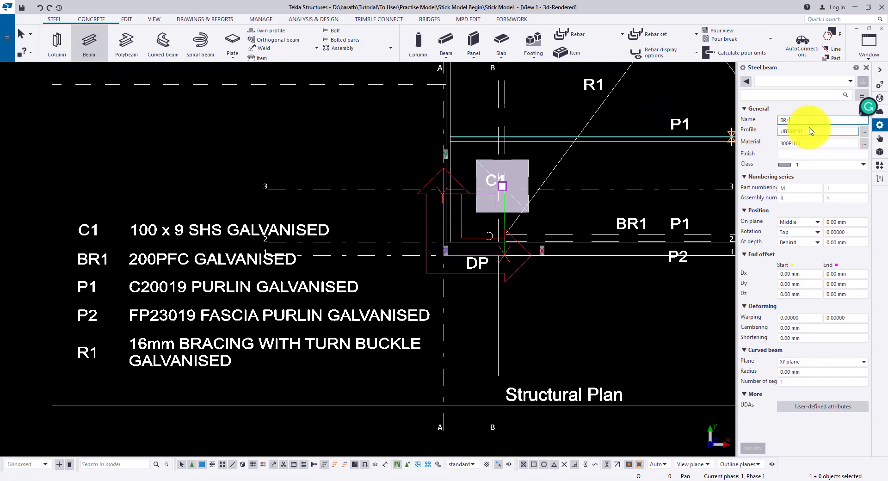
pyautogui.press('Tab')
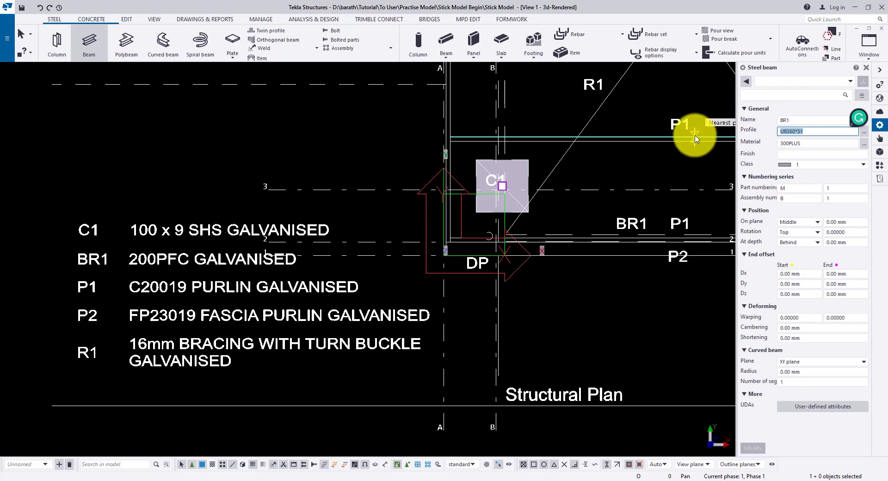
# Filter the profile catalog by *PFC* and assign profile PFC200*75 to the BR1 beam
pyautogui.click(864, 133)
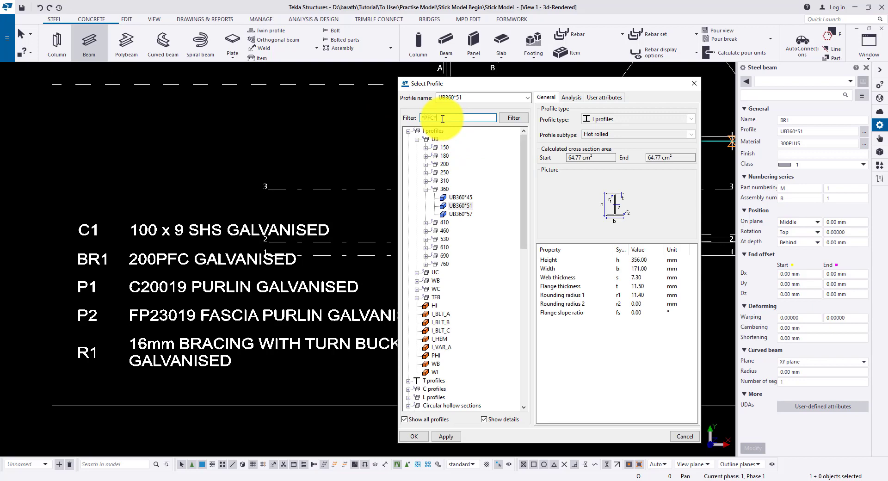
pyautogui.click(443, 119)
pyautogui.write('*PFC*')
pyautogui.press('Return')
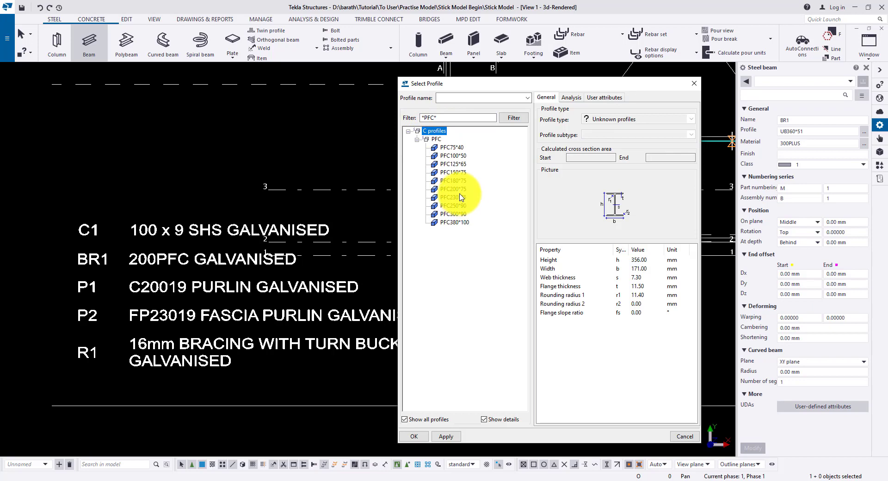
pyautogui.click(459, 188)
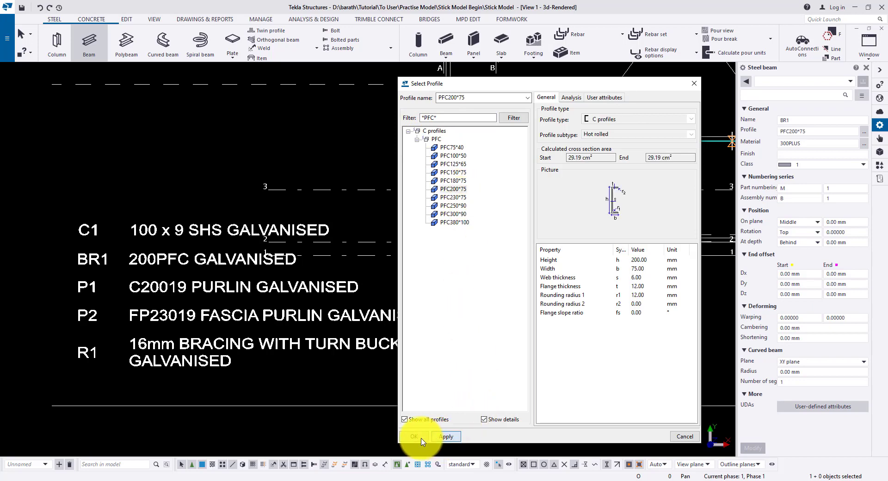
pyautogui.click(422, 438)
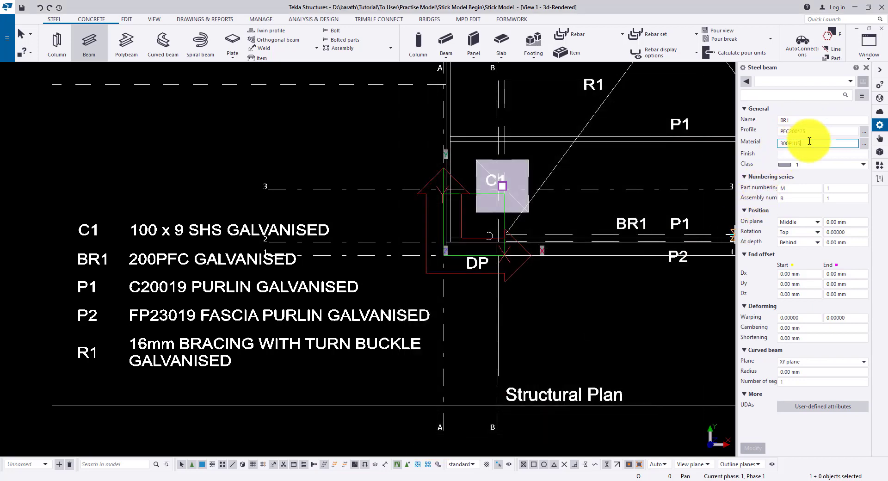
# Set the beam's class to 3 and its part numbering prefix to m
pyautogui.click(815, 163)
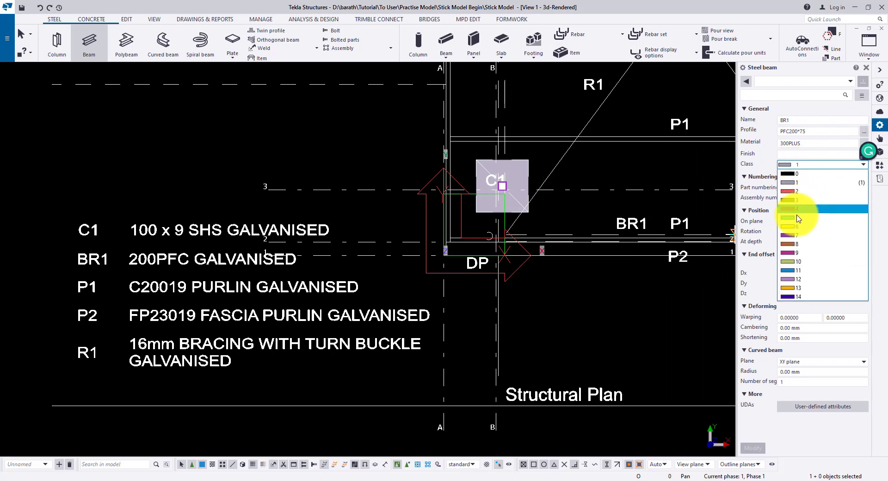
pyautogui.click(803, 205)
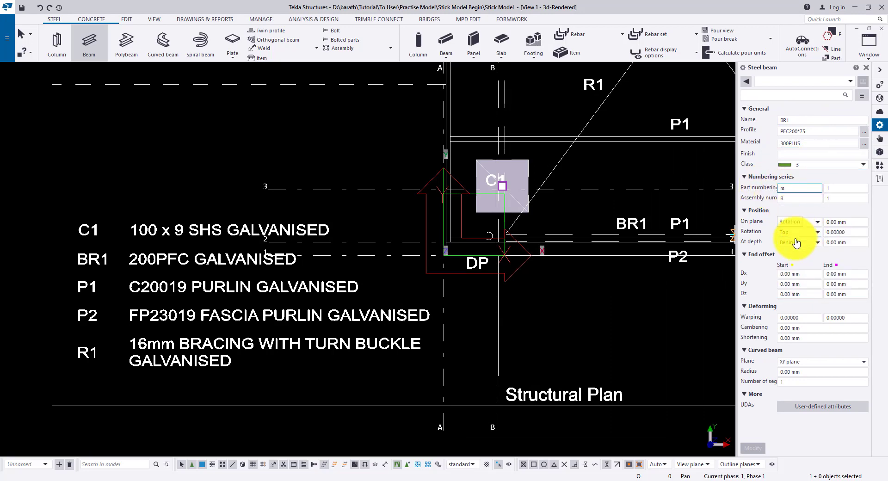
# Place a BR1 beam along grid C from grid 5 to grid 2 in the Elevation A-A view
pyautogui.scroll(-5, 440, 285)
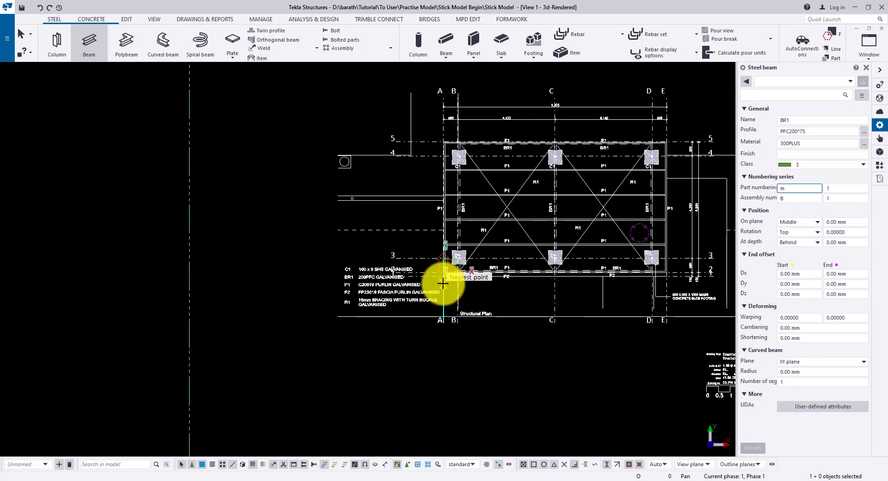
pyautogui.scroll(3, 498, 254)
pyautogui.rightClick(521, 203)
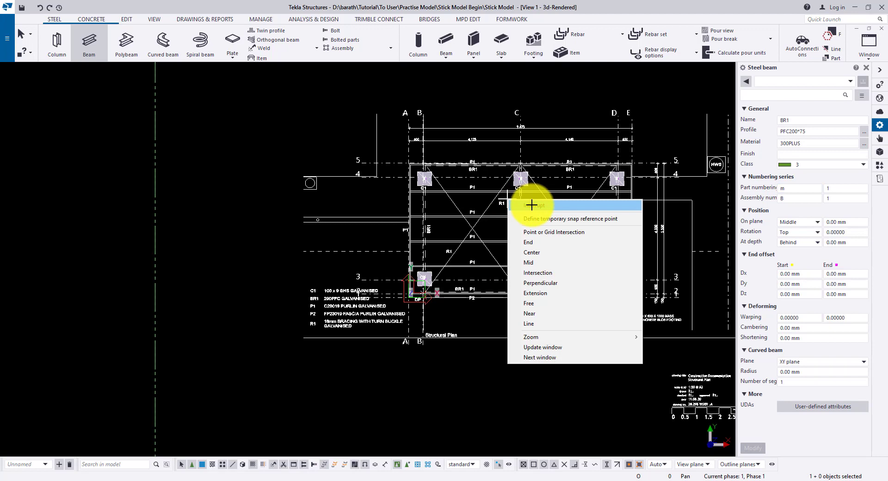
pyautogui.click(532, 205)
pyautogui.hotkey('ctrl', 'Tab')
pyautogui.hotkey('ctrl', 'Tab')
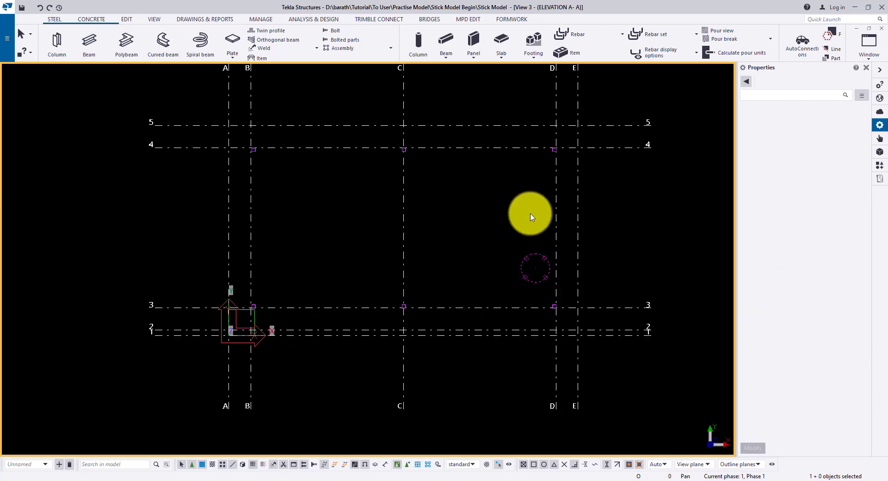
pyautogui.click(95, 44)
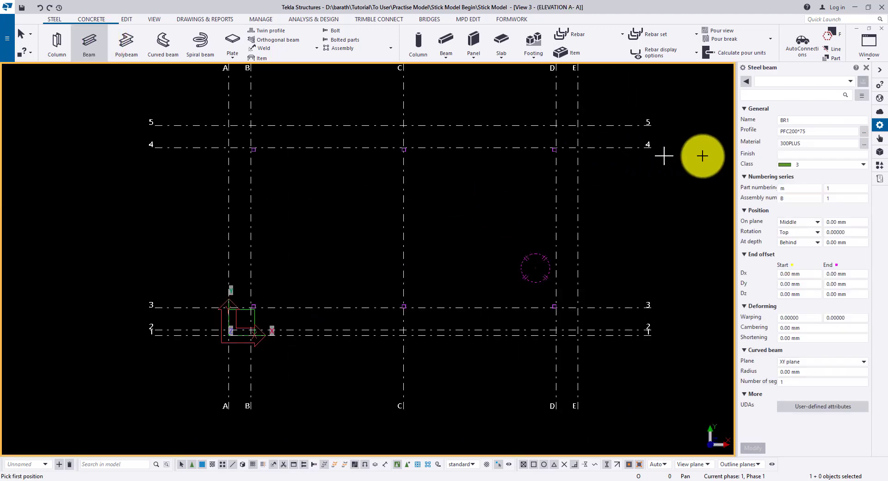
pyautogui.click(404, 126)
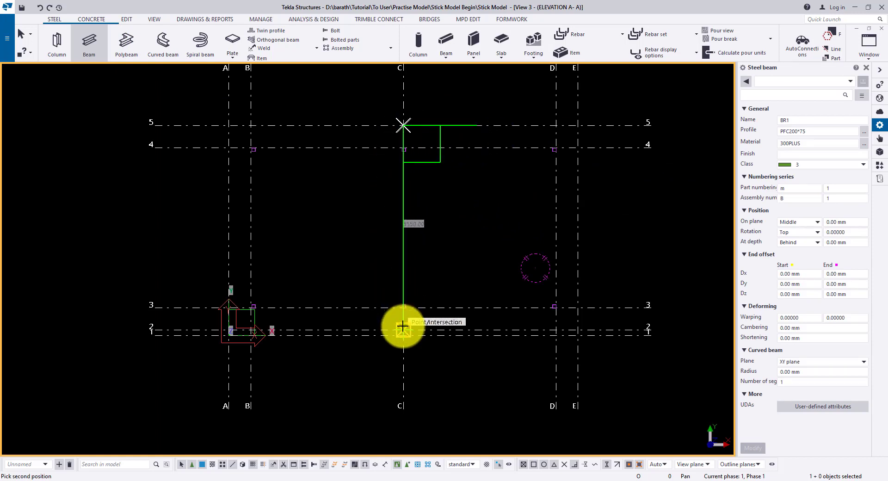
pyautogui.click(403, 327)
pyautogui.press('Escape')
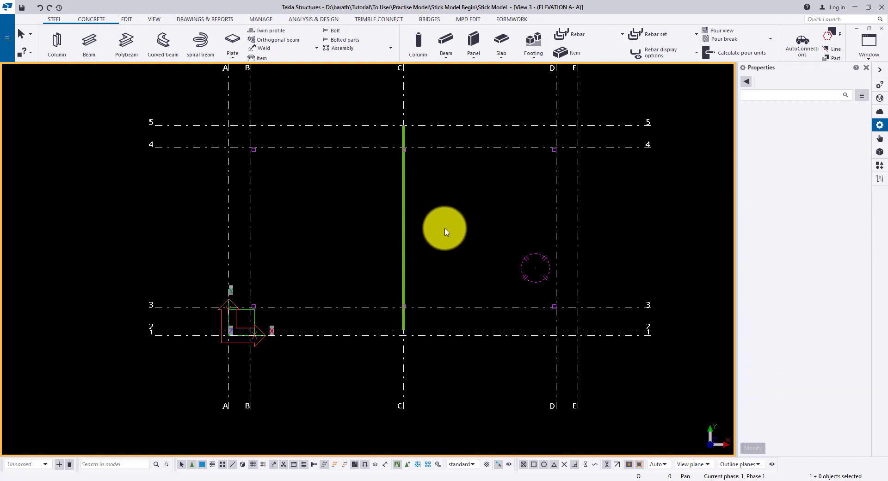
# Copy the grid C beam from the grid 4 column to the matching column at grid D
pyautogui.scroll(5, 402, 112)
pyautogui.click(421, 271)
pyautogui.scroll(-3, 419, 268)
pyautogui.click(427, 265)
pyautogui.scroll(5, 426, 259)
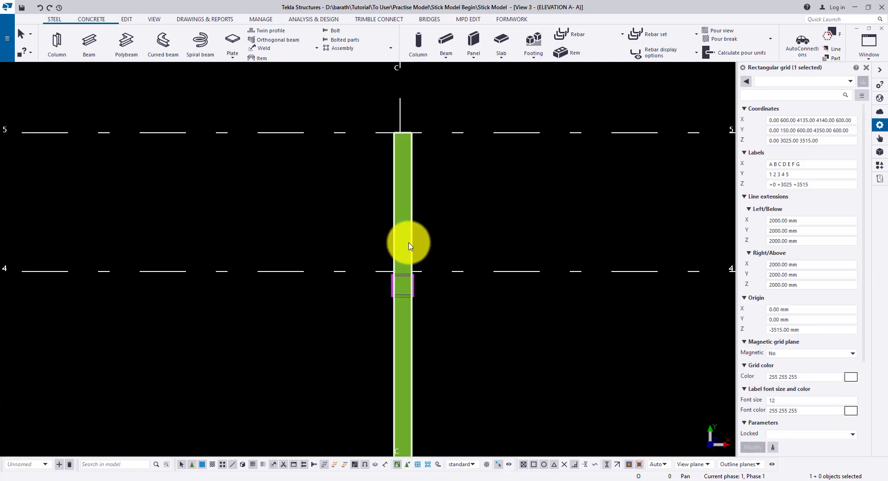
pyautogui.click(407, 243)
pyautogui.rightClick(439, 246)
pyautogui.click(476, 272)
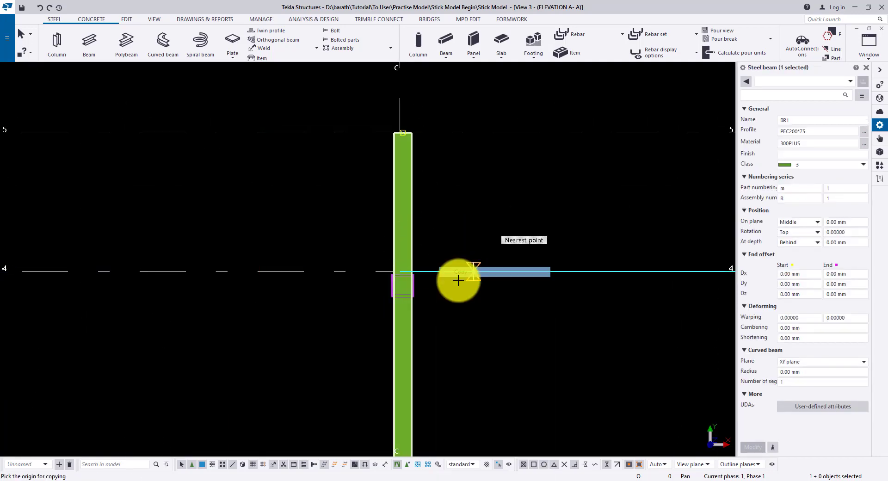
pyautogui.scroll(3, 416, 279)
pyautogui.click(353, 256)
pyautogui.scroll(-5, 250, 265)
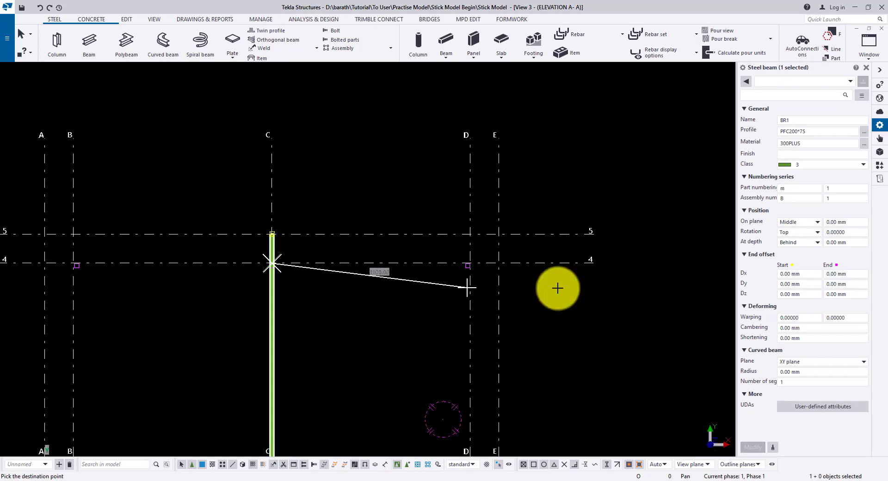
pyautogui.scroll(3, 560, 290)
pyautogui.scroll(3, 246, 255)
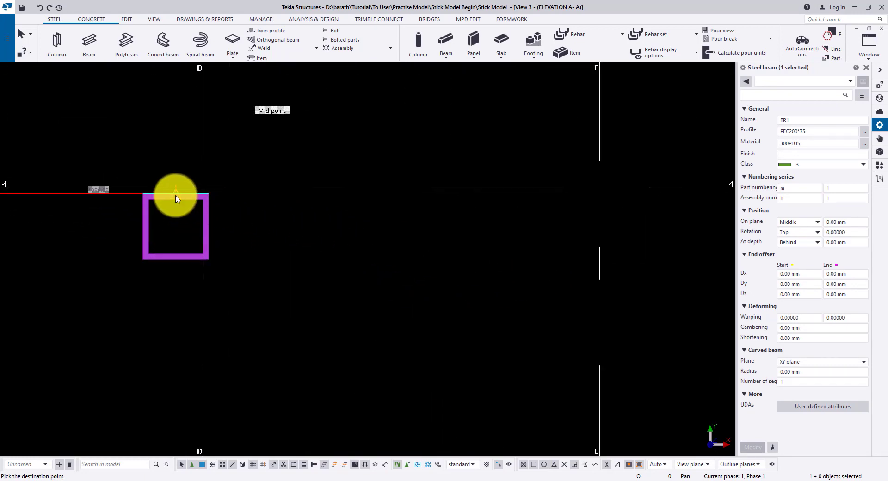
pyautogui.click(176, 196)
# Place another copy of the beam at the column on grids B and 4, and end copying
pyautogui.scroll(-8, 422, 226)
pyautogui.scroll(5, 149, 227)
pyautogui.scroll(3, 384, 188)
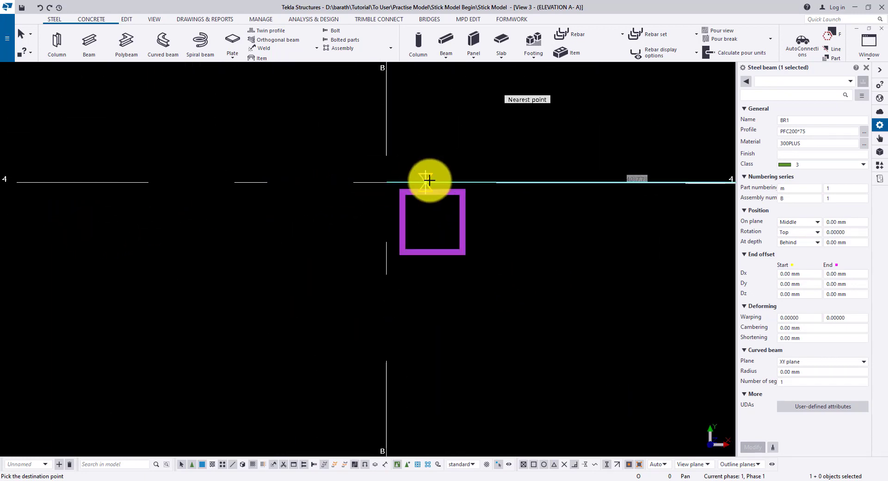
pyautogui.click(429, 180)
pyautogui.scroll(-5, 370, 203)
pyautogui.press('Escape')
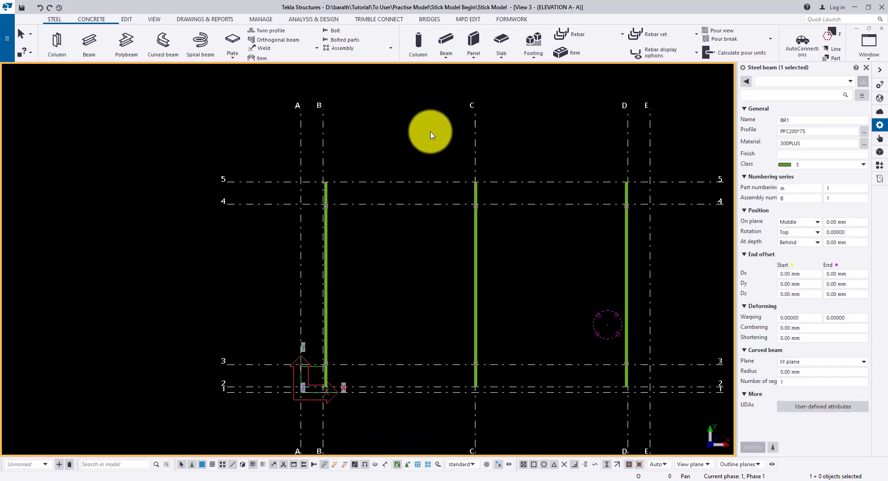
# View the frame in 3D and set the rotation of the grid C beam to Below
pyautogui.click(431, 132)
pyautogui.scroll(-3, 478, 221)
pyautogui.scroll(3, 562, 240)
pyautogui.scroll(-2, 561, 240)
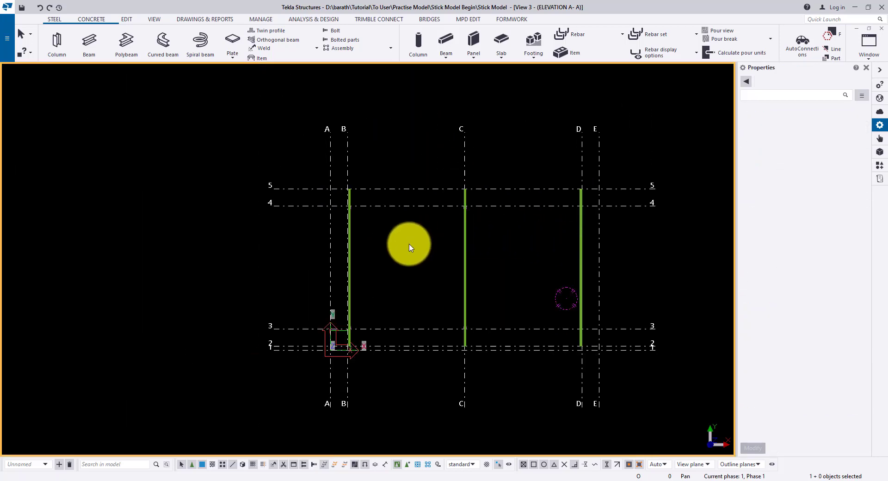
pyautogui.scroll(3, 409, 248)
pyautogui.keyDown('ctrl'); pyautogui.moveTo(371, 236); pyautogui.dragTo(444, 133, button='middle'); pyautogui.keyUp('ctrl')
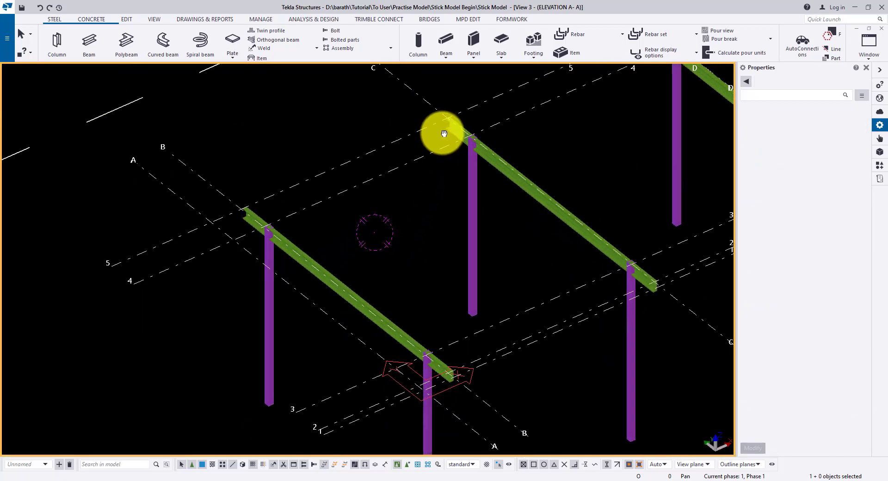
pyautogui.scroll(3, 599, 263)
pyautogui.click(597, 264)
pyautogui.scroll(-4, 535, 234)
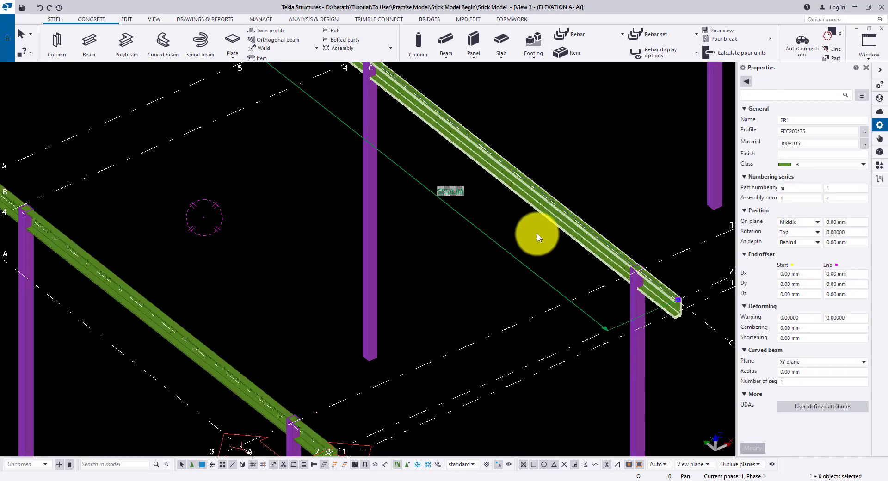
pyautogui.scroll(2, 575, 257)
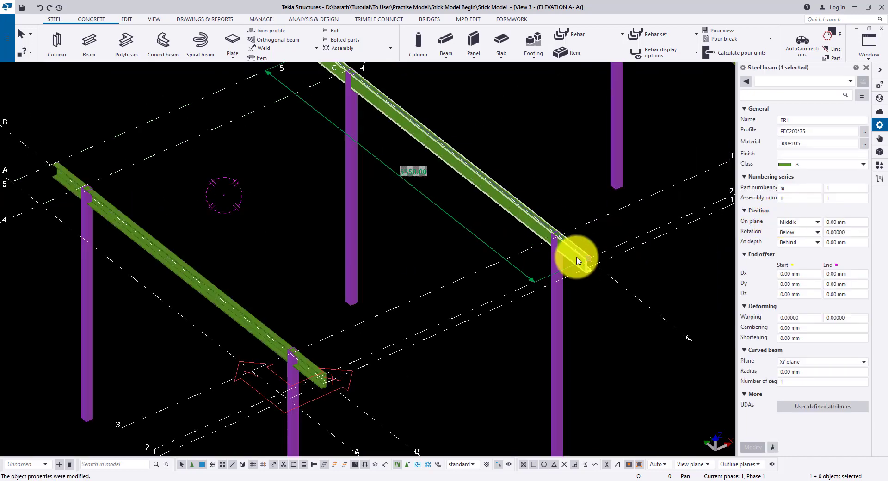
# Set the rotation of the grid B beam to Below and apply the change
pyautogui.scroll(3, 356, 298)
pyautogui.click(366, 279)
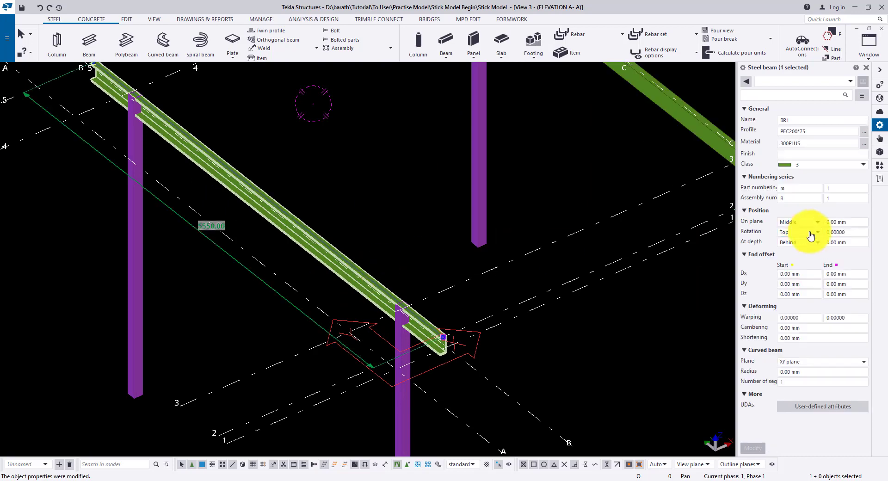
pyautogui.click(804, 234)
pyautogui.click(795, 269)
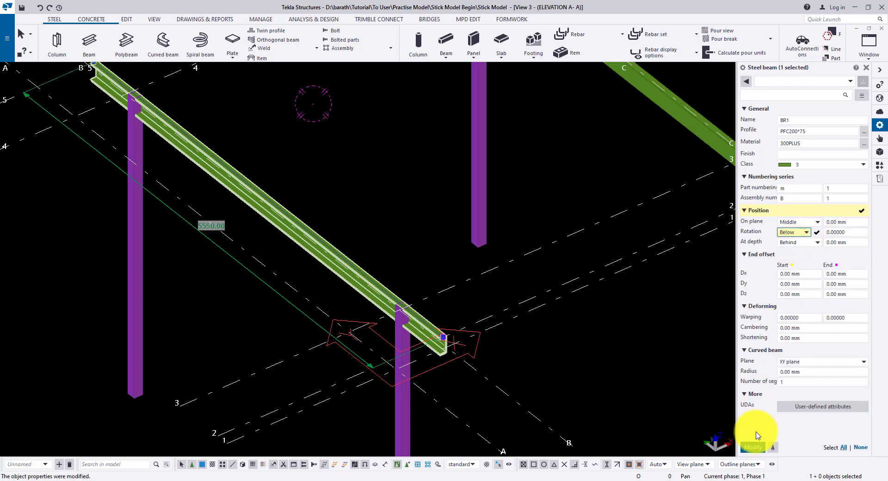
pyautogui.click(744, 445)
pyautogui.moveTo(437, 290); pyautogui.dragTo(439, 263, button='middle')
pyautogui.click(393, 202)
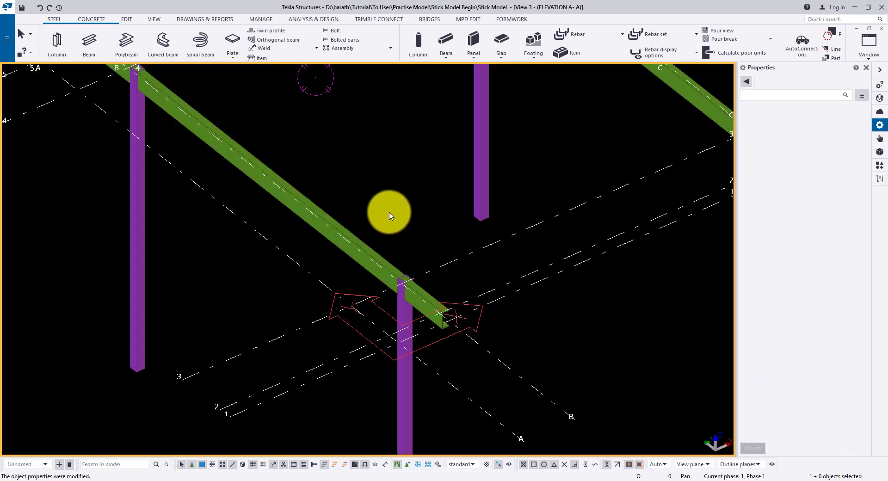
# Set the On plane position of the grid D beam to Right and apply the change
pyautogui.scroll(-2, 391, 214)
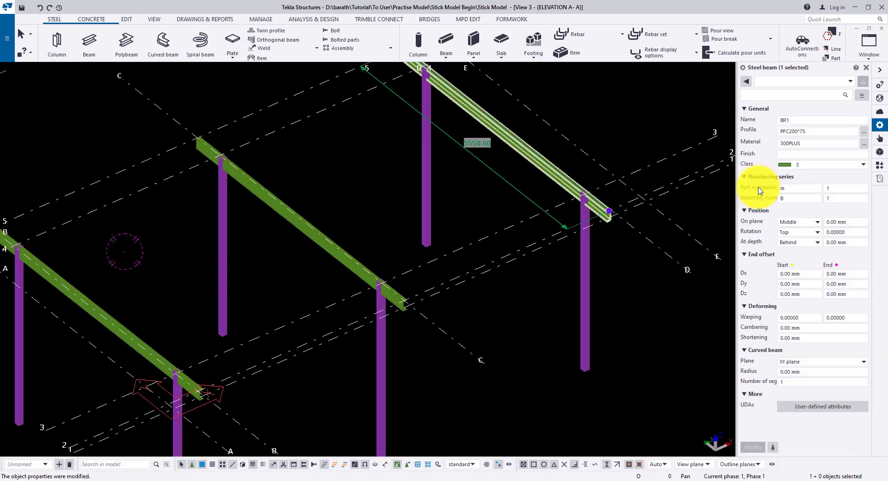
pyautogui.click(795, 241)
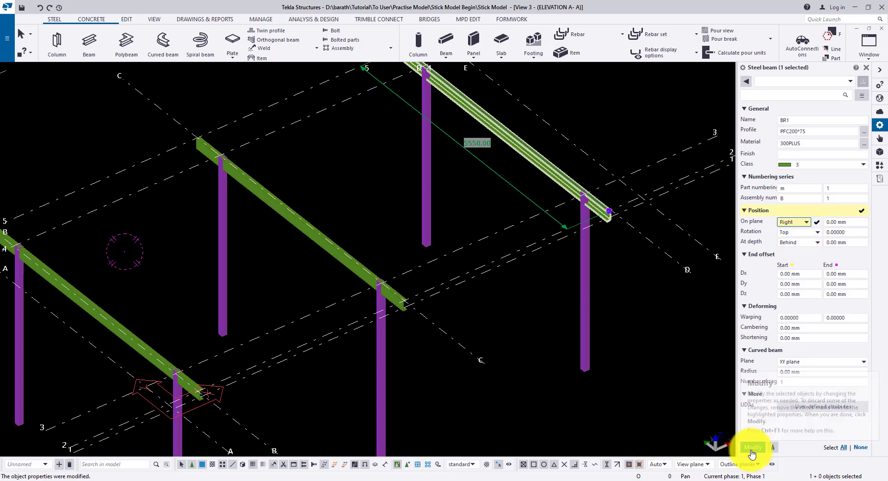
pyautogui.click(752, 448)
pyautogui.scroll(3, 597, 222)
pyautogui.scroll(-3, 602, 171)
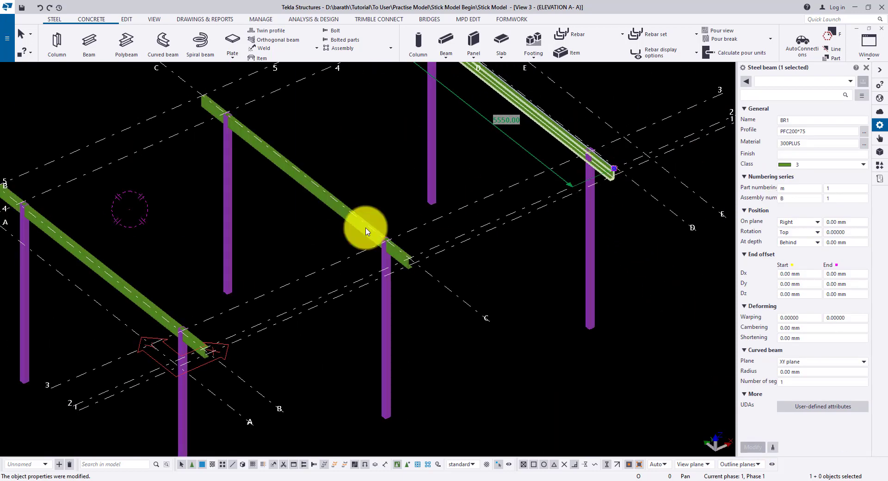
# Set the On plane position of the grid B and C beams to Left and apply the change
pyautogui.moveTo(366, 232); pyautogui.dragTo(418, 209, button='middle')
pyautogui.click(407, 210)
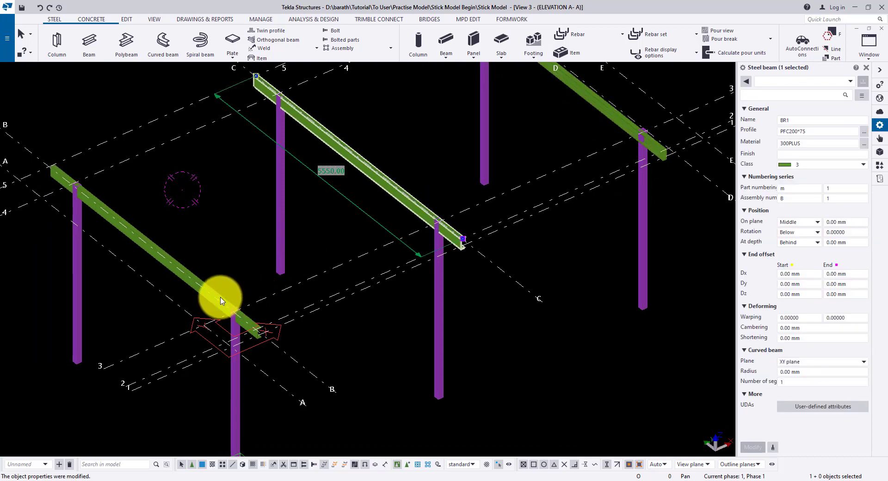
pyautogui.keyDown('ctrl'); pyautogui.click(227, 301); pyautogui.keyUp('ctrl')
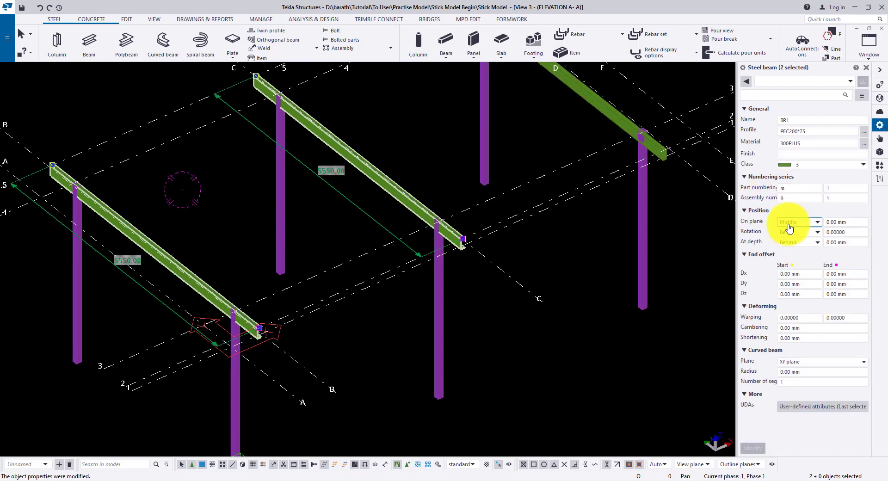
pyautogui.click(790, 249)
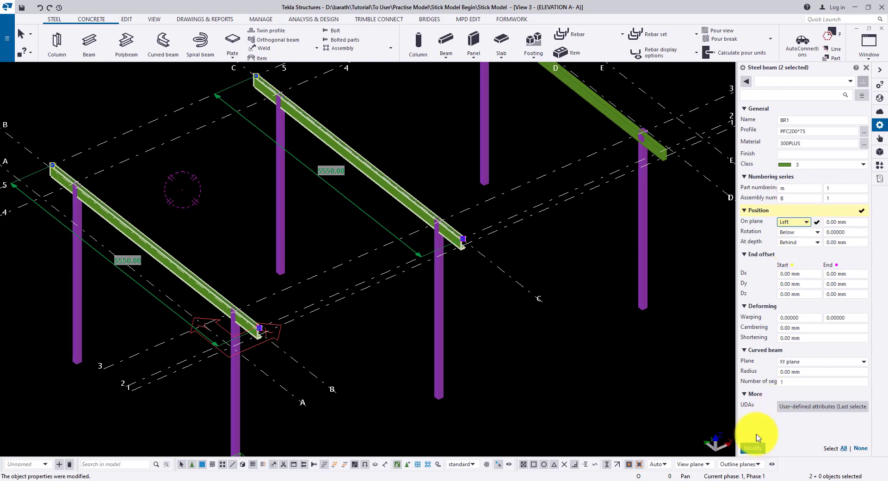
pyautogui.click(753, 448)
pyautogui.scroll(5, 460, 243)
pyautogui.scroll(-6, 463, 236)
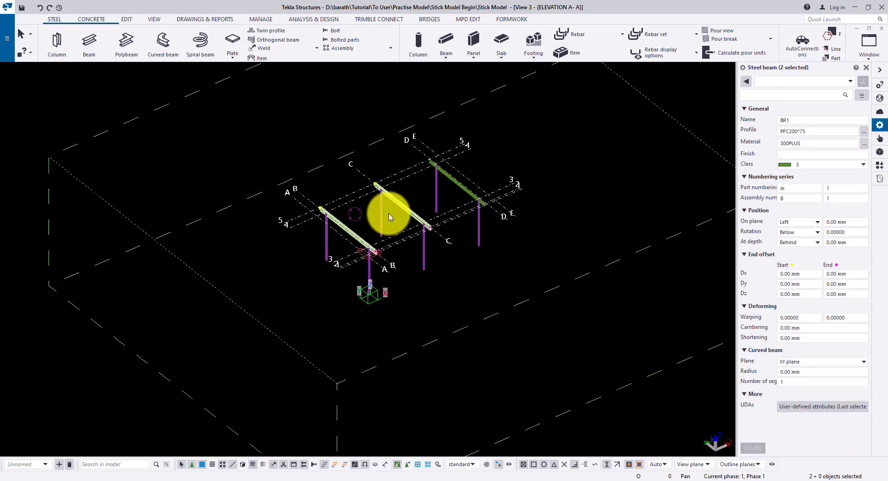
# In plan view, move the grid B and C beams linearly by dX -37.50, picked from beam centre to column centre, with dY excluded
pyautogui.hotkey('ctrl', 'p')
pyautogui.scroll(10, 307, 254)
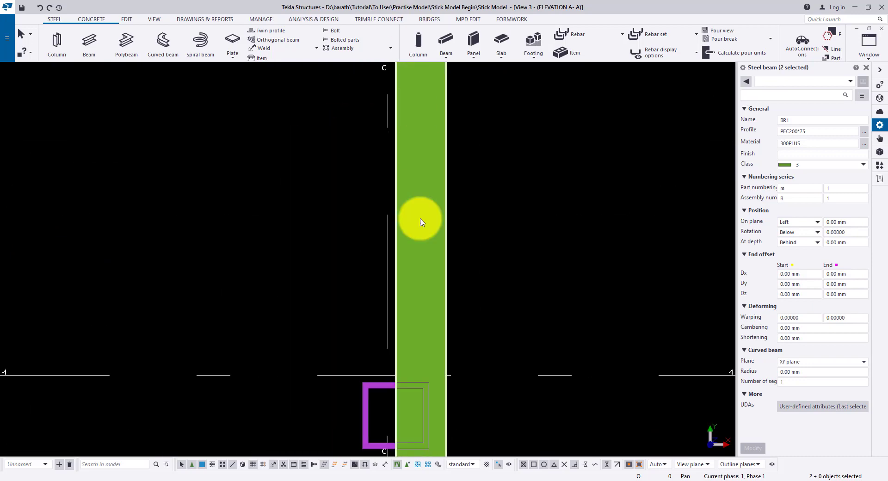
pyautogui.scroll(-5, 444, 188)
pyautogui.rightClick(490, 134)
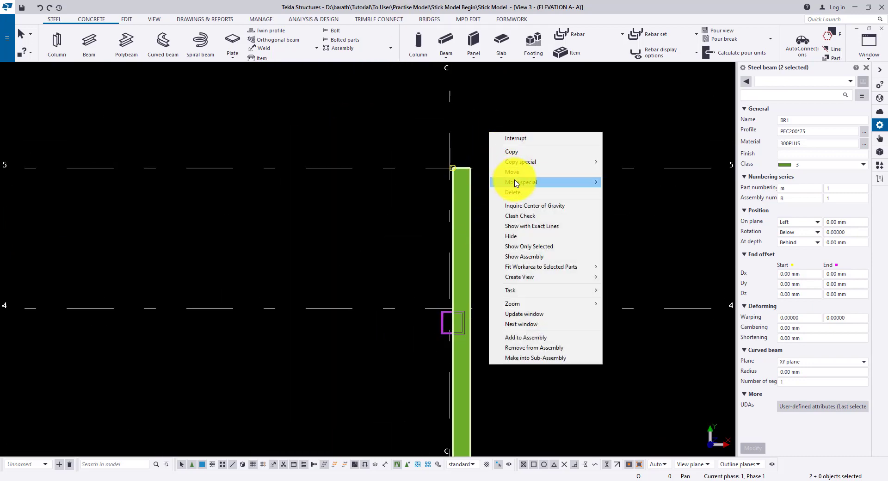
pyautogui.moveTo(517, 183)
pyautogui.click(615, 183)
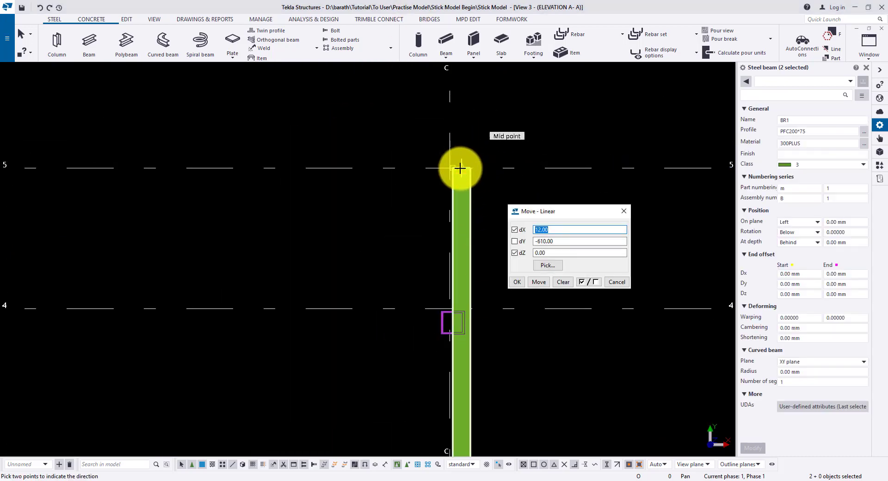
pyautogui.click(460, 168)
pyautogui.scroll(3, 460, 278)
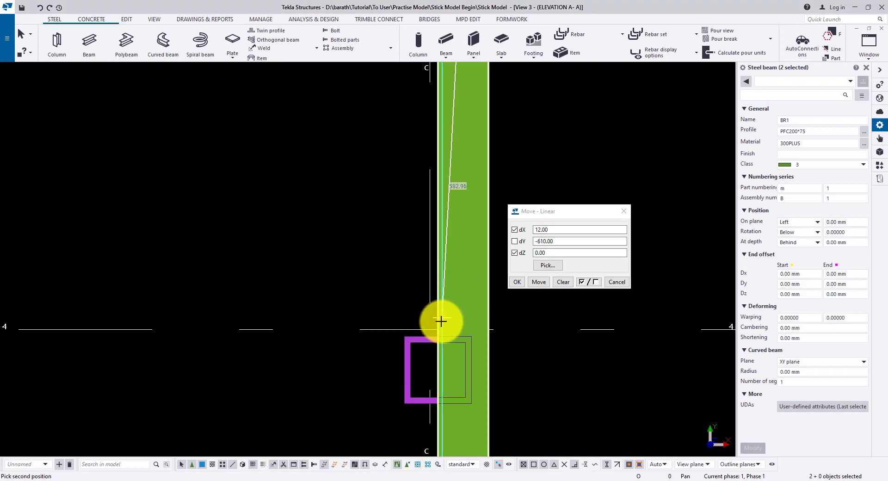
pyautogui.click(437, 345)
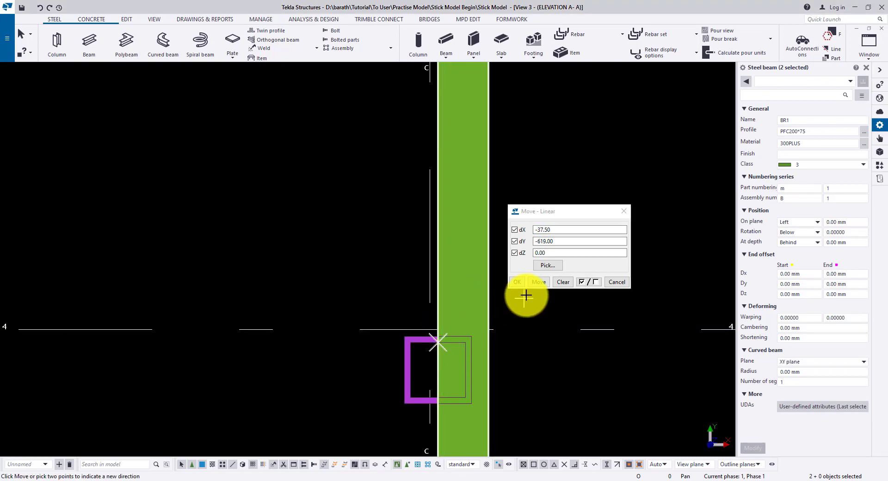
pyautogui.click(517, 245)
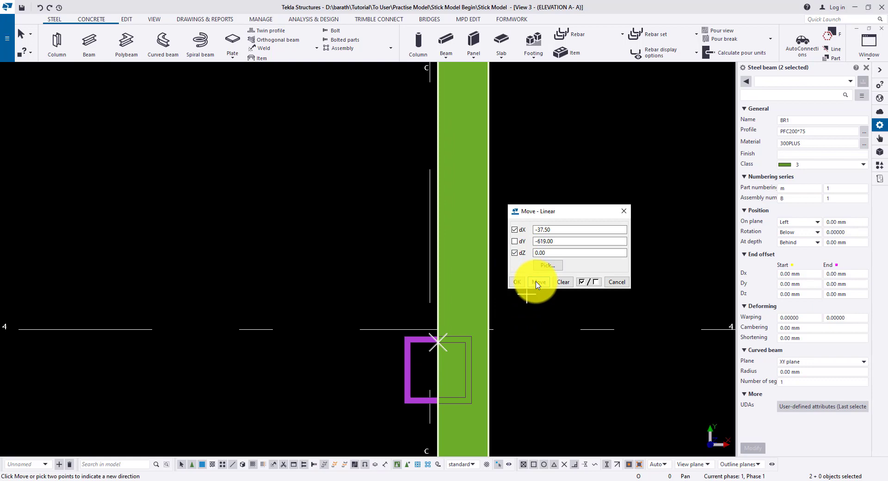
pyautogui.scroll(-5, 444, 281)
pyautogui.rightClick(438, 280)
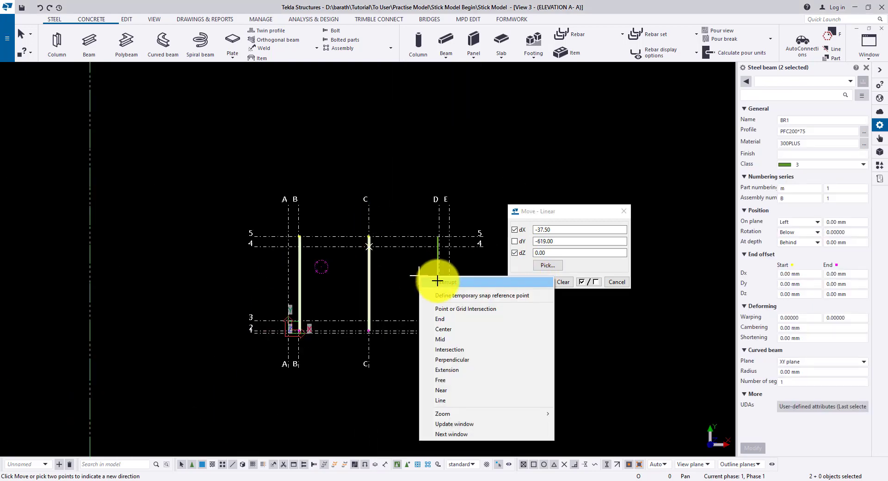
pyautogui.click(437, 280)
# Move the grid D beam linearly by dX 37.50, leaving dY excluded, and check its alignment over the column
pyautogui.scroll(8, 470, 173)
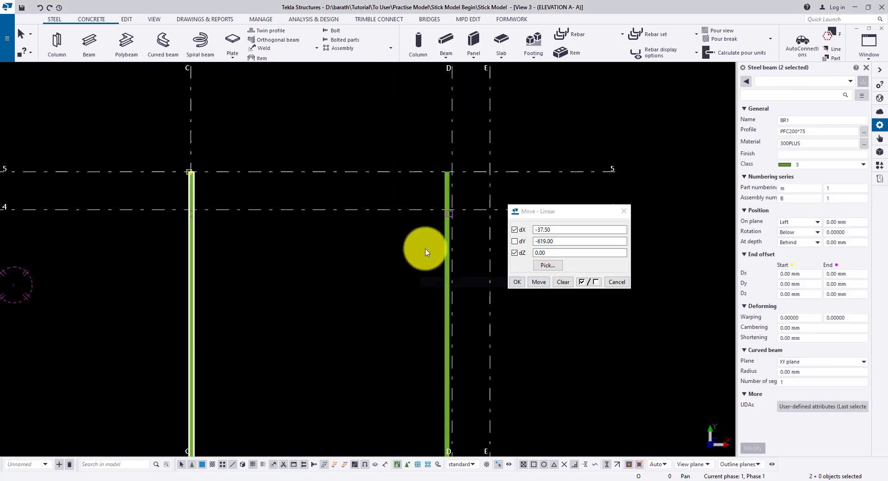
pyautogui.click(545, 230)
pyautogui.click(544, 284)
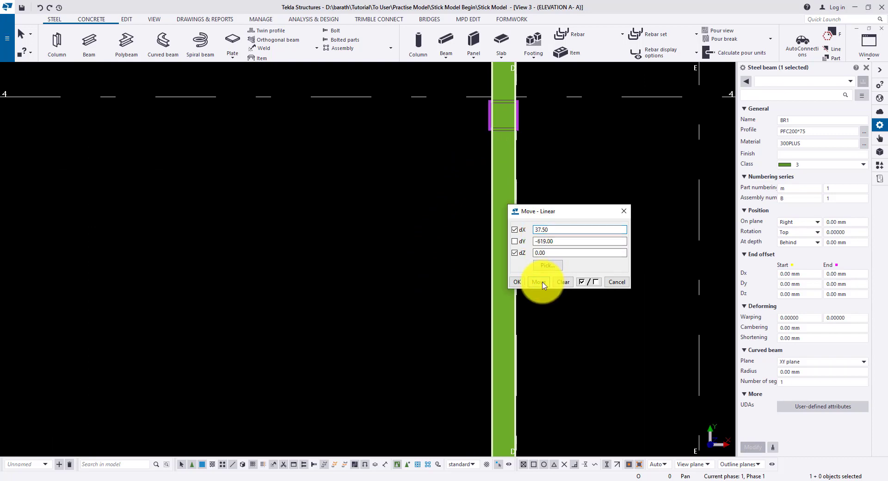
pyautogui.scroll(-5, 448, 199)
pyautogui.click(438, 161)
pyautogui.scroll(5, 454, 162)
pyautogui.scroll(-5, 535, 198)
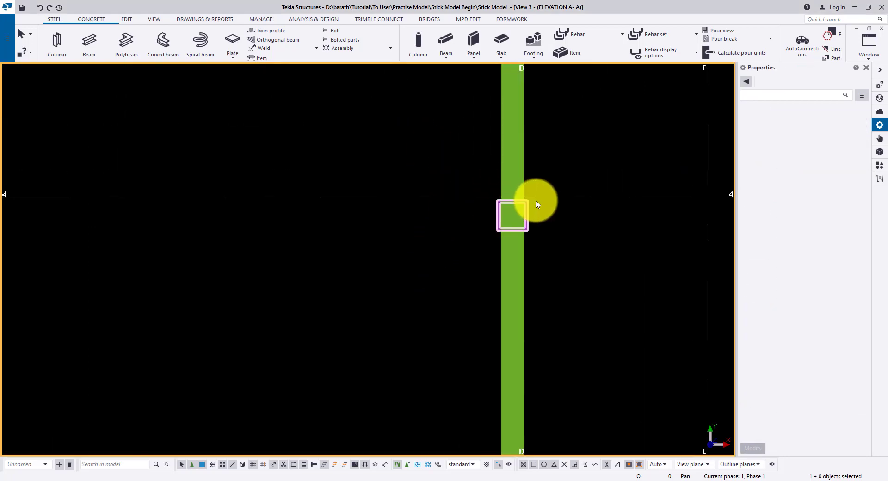
pyautogui.scroll(2, 558, 269)
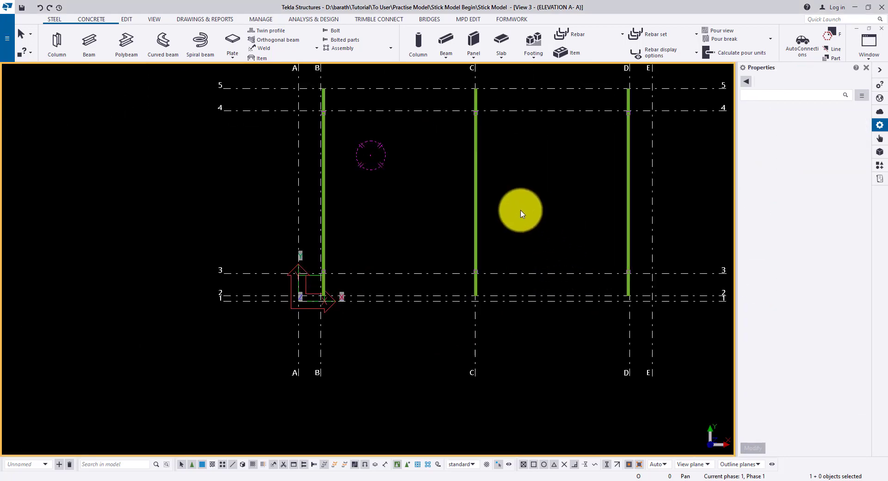
# Check the beam height in Elevation A, select the beams at grids B, C and D in plan, and return to the elevation
pyautogui.hotkey('ctrl', 'Tab')
pyautogui.hotkey('ctrl', 'Tab')
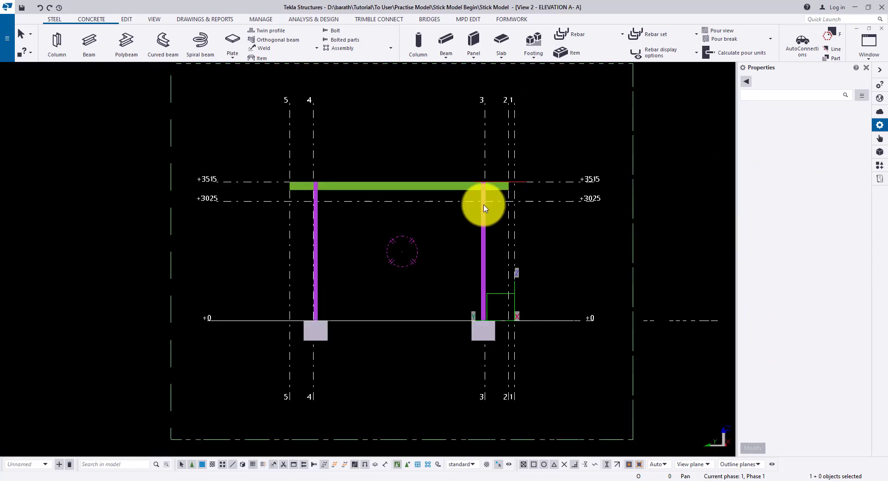
pyautogui.moveTo(484, 208); pyautogui.dragTo(543, 180, button='middle')
pyautogui.scroll(3, 458, 162)
pyautogui.hotkey('alt', 'Tab')
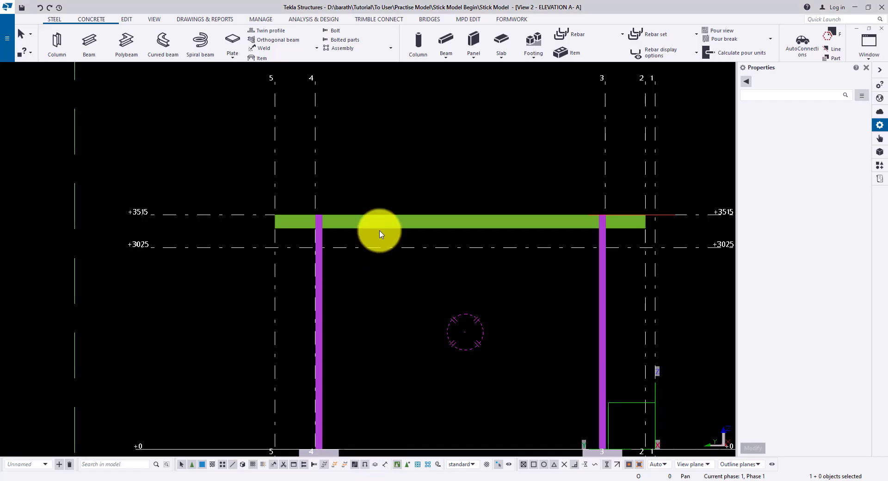
pyautogui.scroll(3, 377, 234)
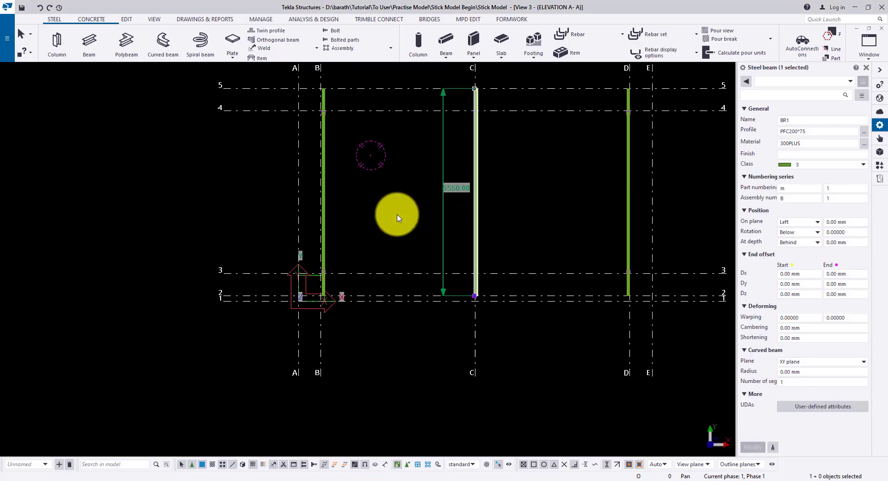
pyautogui.keyDown('ctrl'); pyautogui.click(628, 200); pyautogui.keyUp('ctrl')
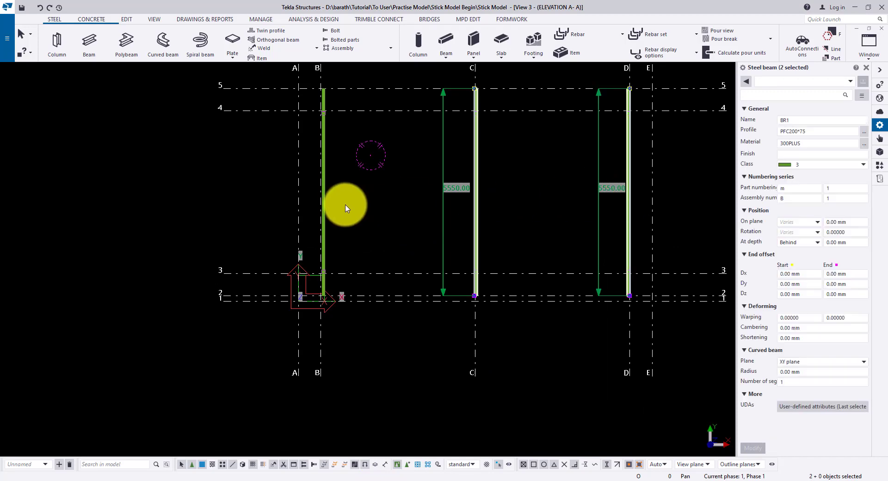
pyautogui.keyDown('ctrl'); pyautogui.click(326, 205); pyautogui.keyUp('ctrl')
pyautogui.hotkey('ctrl', 'Tab')
pyautogui.hotkey('ctrl', 'Tab')
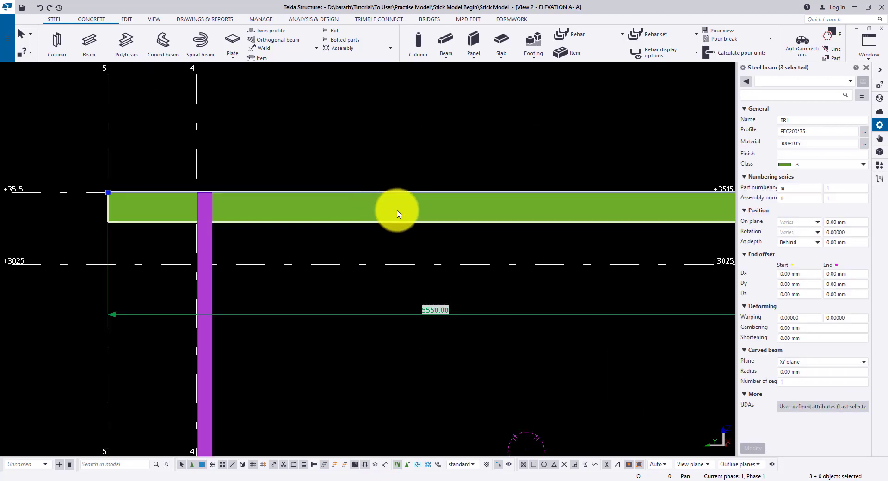
# Move the three beams up by 200 mm from their bottom edge to the +3515 level, without expanding the view depth
pyautogui.scroll(-3, 411, 199)
pyautogui.scroll(5, 265, 214)
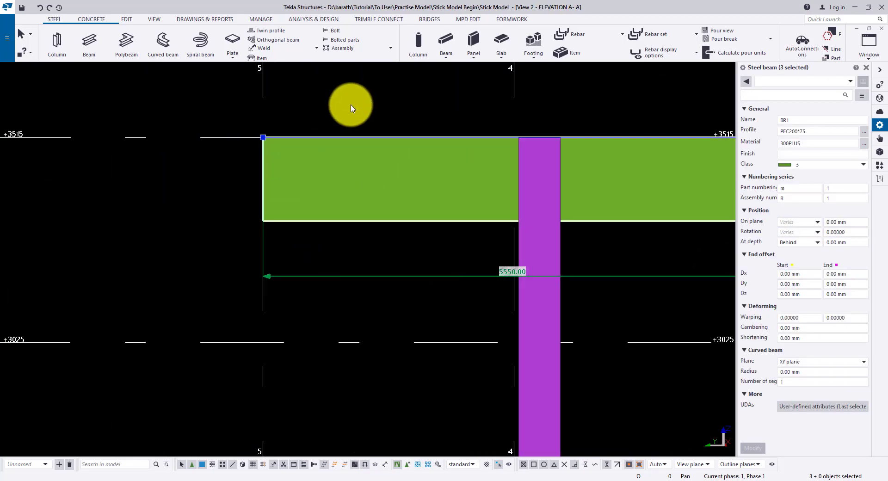
pyautogui.rightClick(351, 108)
pyautogui.click(382, 150)
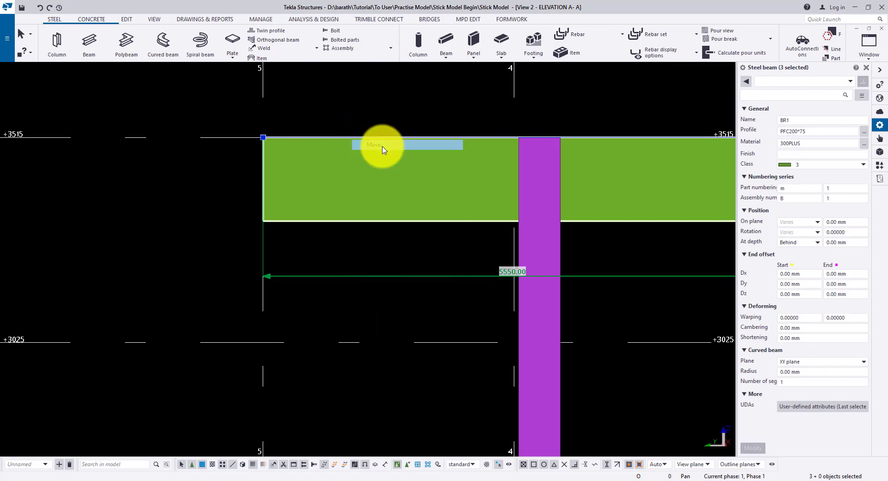
pyautogui.scroll(3, 262, 222)
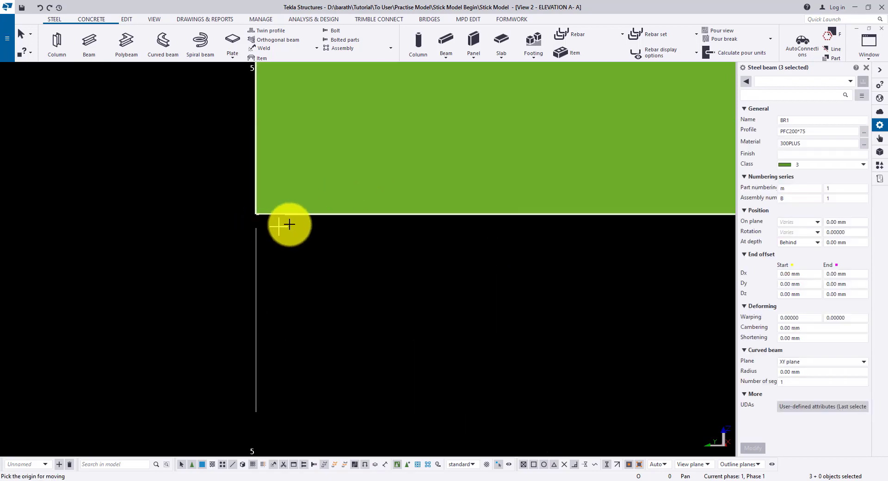
pyautogui.click(299, 213)
pyautogui.scroll(-3, 299, 213)
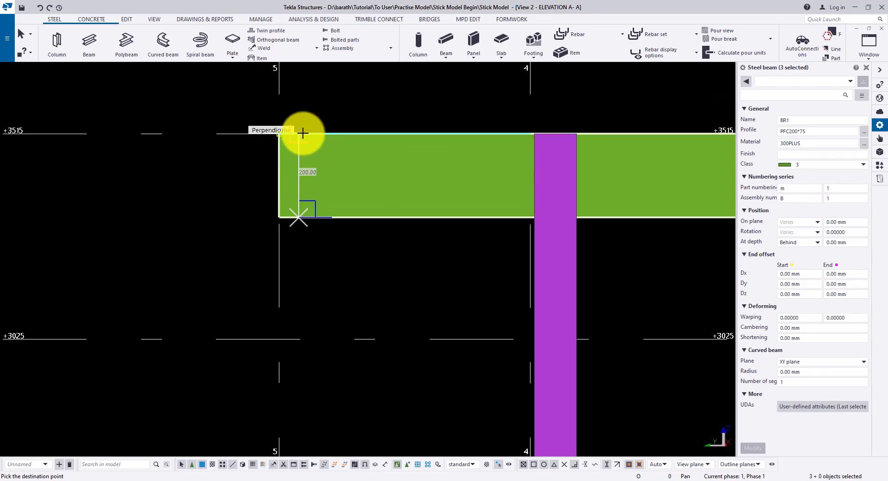
pyautogui.click(303, 133)
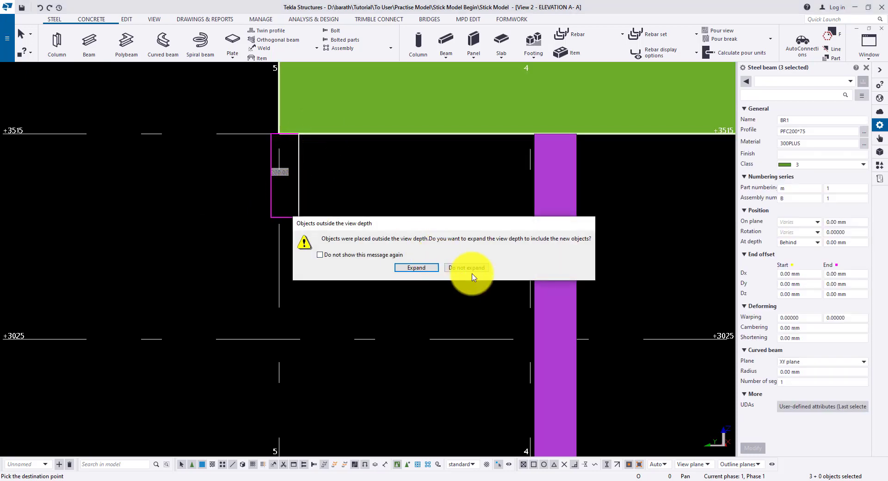
pyautogui.click(489, 268)
pyautogui.scroll(-5, 333, 230)
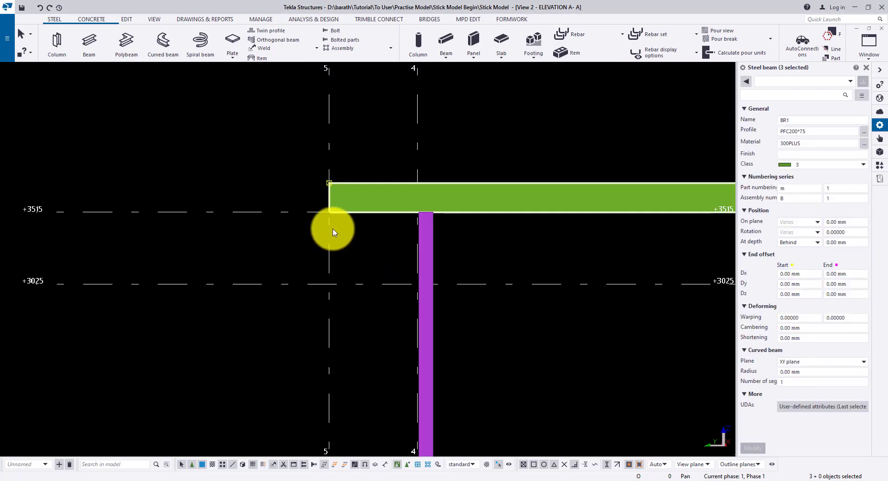
# Reselect the three raised roof beams in the plan view and bring up the Elevation A view
pyautogui.hotkey('ctrl', 'Tab')
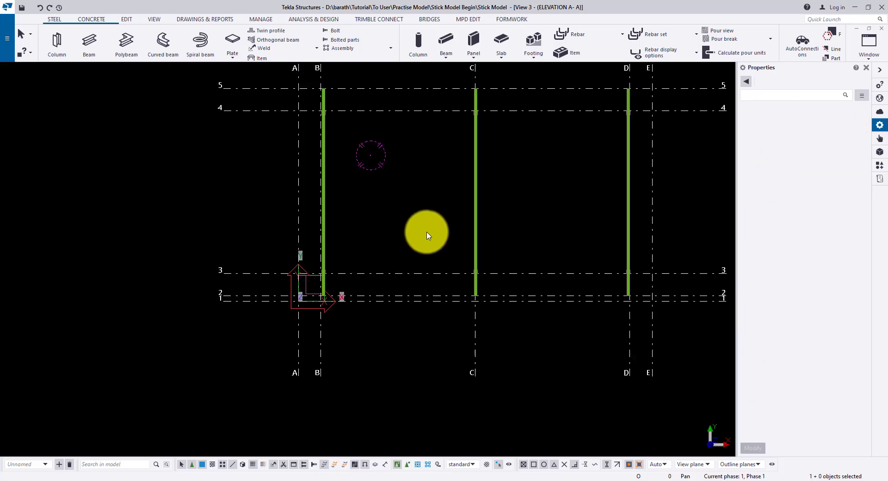
pyautogui.scroll(-3, 427, 236)
pyautogui.click(457, 240)
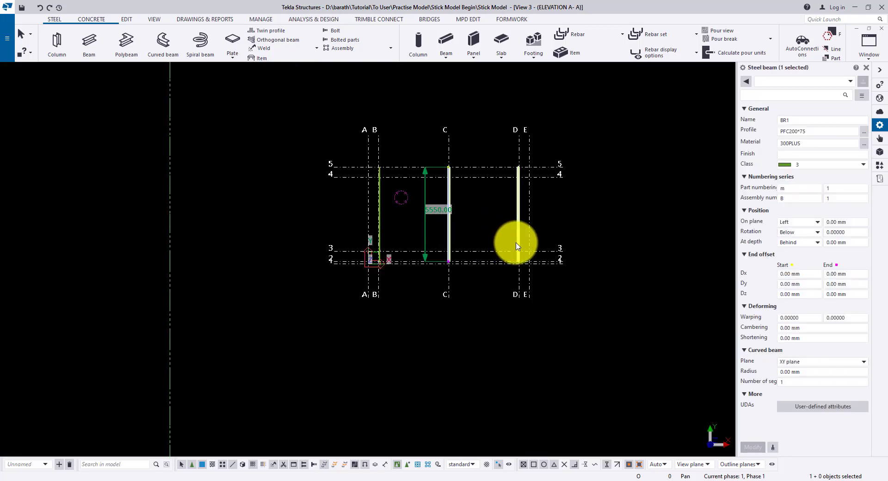
pyautogui.keyDown('ctrl'); pyautogui.click(518, 246); pyautogui.keyUp('ctrl')
pyautogui.keyDown('ctrl'); pyautogui.click(380, 248); pyautogui.keyUp('ctrl')
pyautogui.scroll(-2, 407, 244)
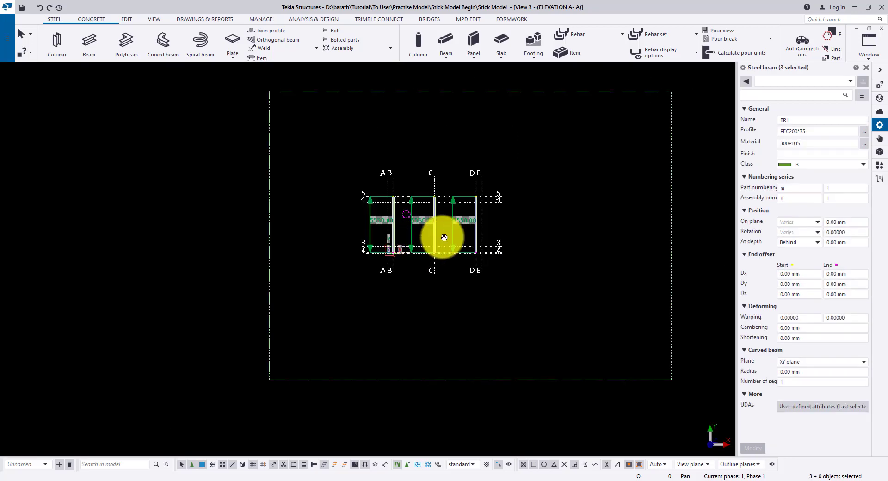
pyautogui.keyDown('ctrl'); pyautogui.moveTo(444, 237); pyautogui.dragTo(492, 193, button='middle'); pyautogui.keyUp('ctrl')
pyautogui.moveTo(414, 191); pyautogui.dragTo(524, 314)
pyautogui.hotkey('ctrl', 'Tab')
pyautogui.hotkey('ctrl', 'Tab')
pyautogui.scroll(4, 468, 234)
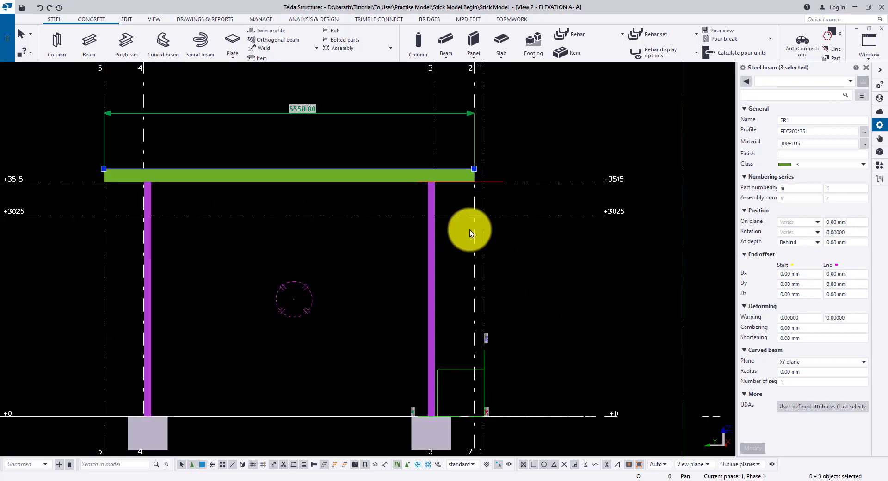
# Move the grid 2 ends of the three selected roof beams down 490 mm to the +3025 level
pyautogui.scroll(4, 481, 188)
pyautogui.rightClick(529, 104)
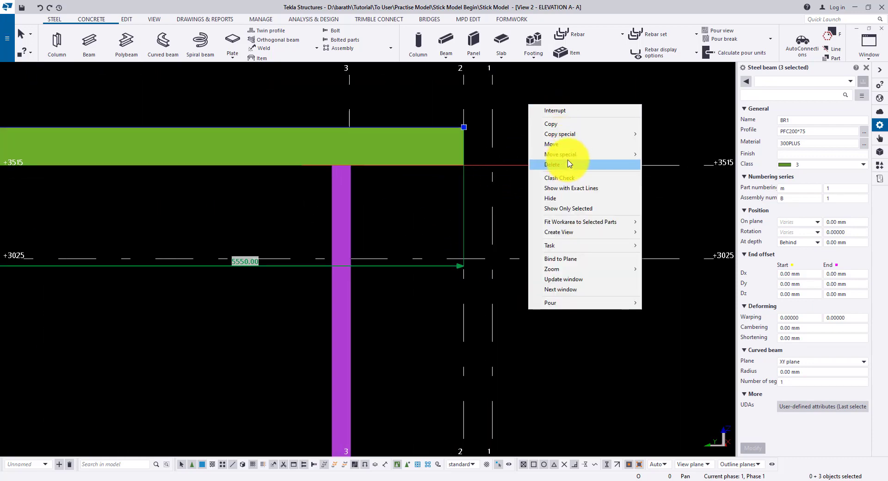
pyautogui.moveTo(587, 155)
pyautogui.click(660, 155)
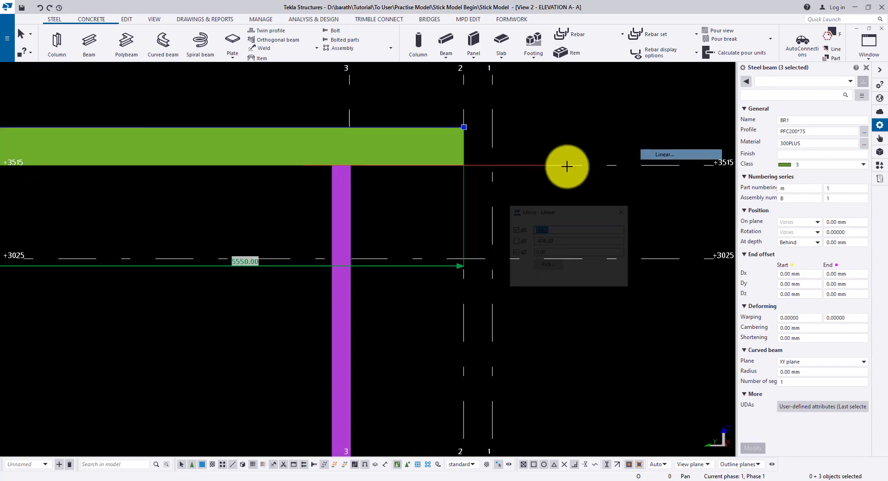
pyautogui.click(464, 165)
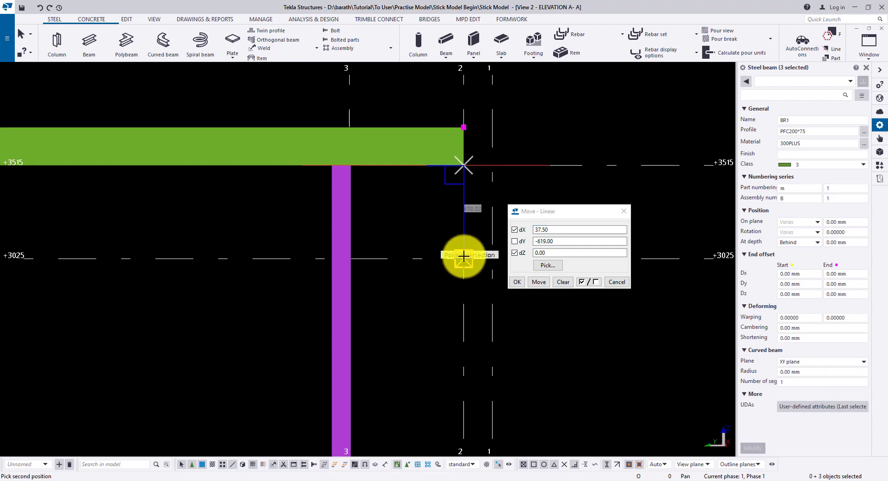
pyautogui.click(539, 282)
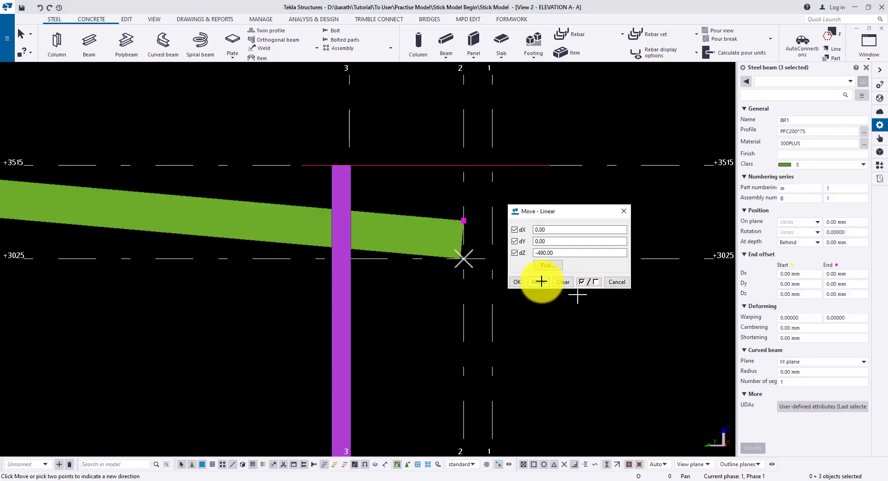
pyautogui.scroll(4, 462, 257)
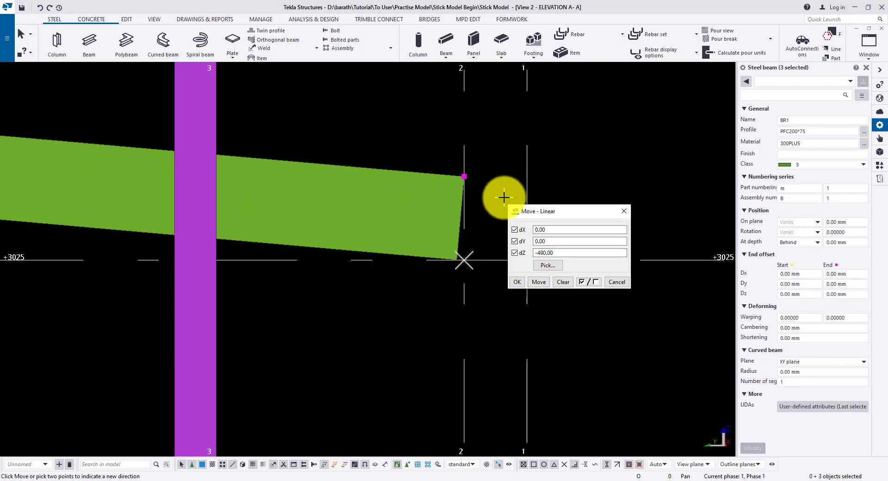
pyautogui.press('Escape')
pyautogui.scroll(-5, 506, 199)
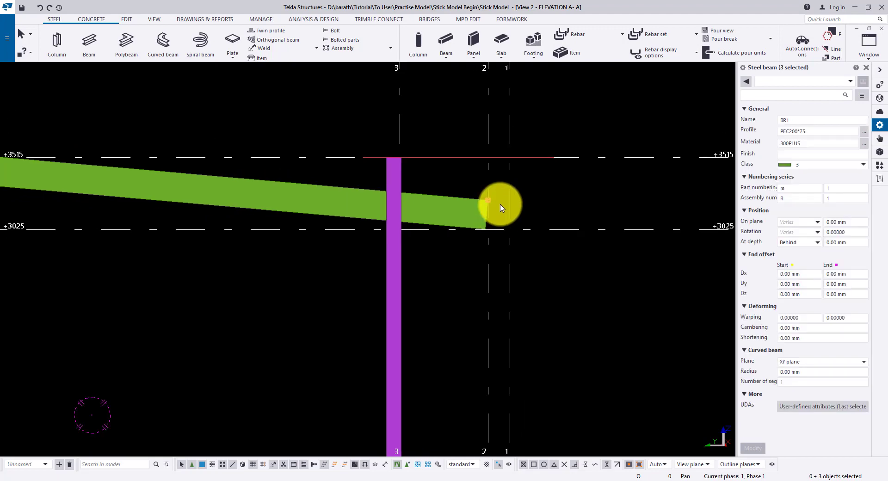
# Check the sloping beams towards grid 5, return to the plan view and set the work plane parallel to it
pyautogui.scroll(-3, 525, 227)
pyautogui.scroll(4, 259, 199)
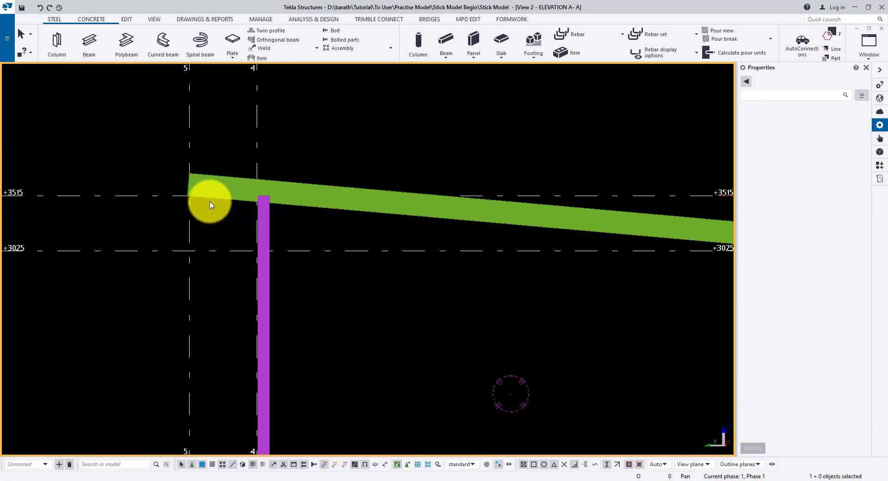
pyautogui.scroll(-1, 208, 203)
pyautogui.scroll(-1, 231, 205)
pyautogui.scroll(2, 564, 236)
pyautogui.hotkey('ctrl', 'Tab')
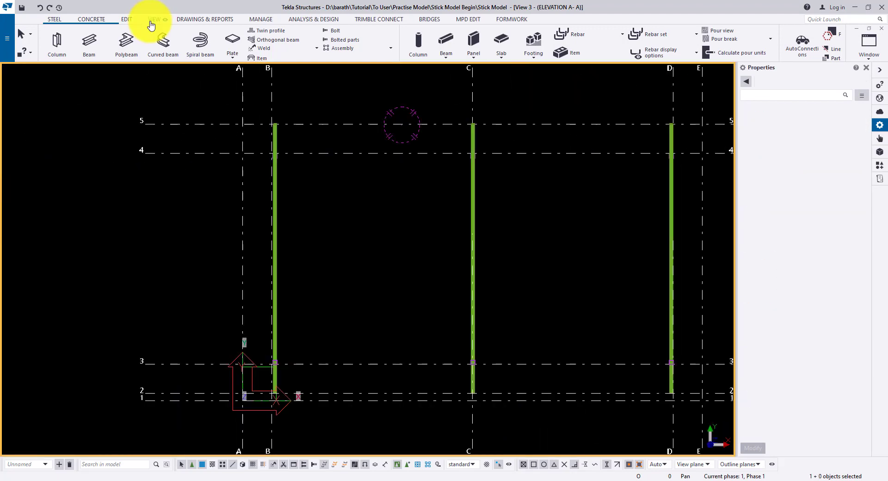
pyautogui.click(160, 21)
pyautogui.click(267, 59)
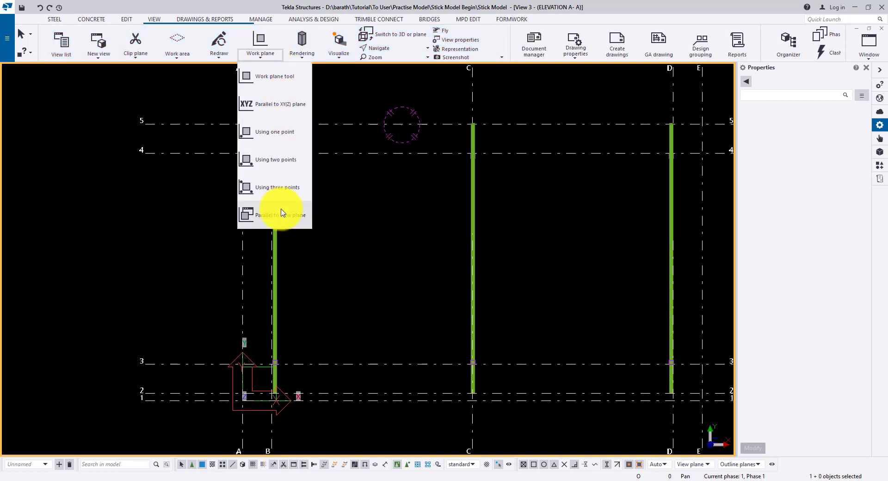
pyautogui.click(284, 213)
pyautogui.scroll(4, 274, 148)
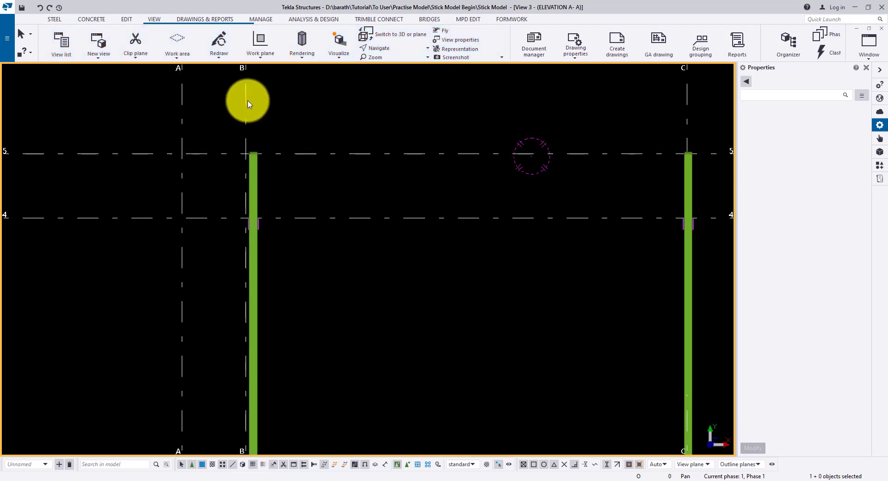
# Model a BR1 PFC200*75 beam along grid 5 between the end midpoints of the grid B and grid C beams
pyautogui.click(50, 19)
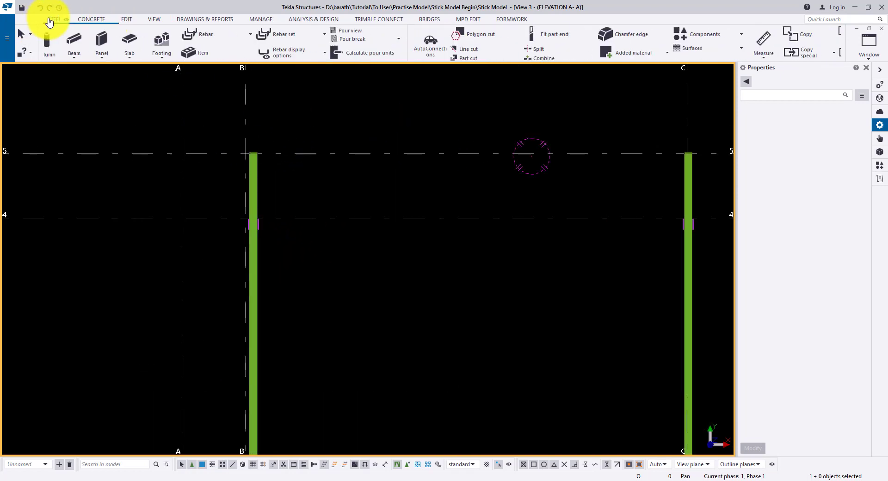
pyautogui.scroll(4, 259, 148)
pyautogui.scroll(2, 260, 158)
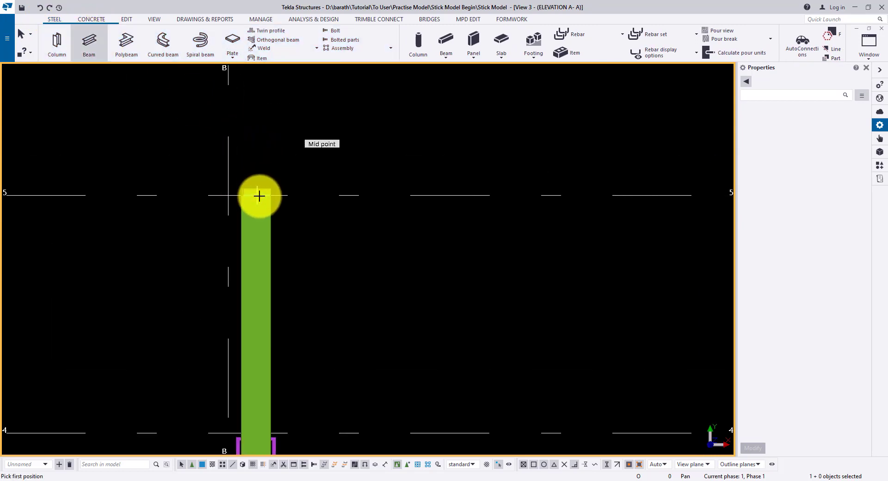
pyautogui.click(258, 199)
pyautogui.scroll(-10, 123, 145)
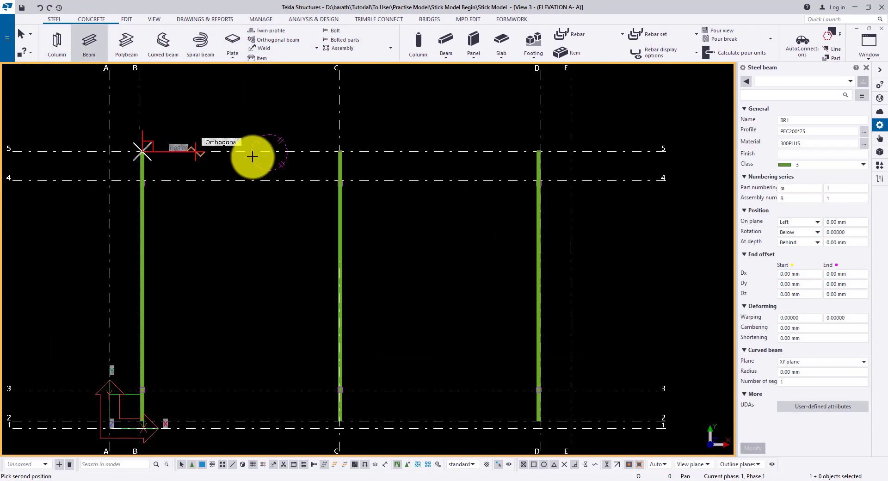
pyautogui.scroll(5, 319, 149)
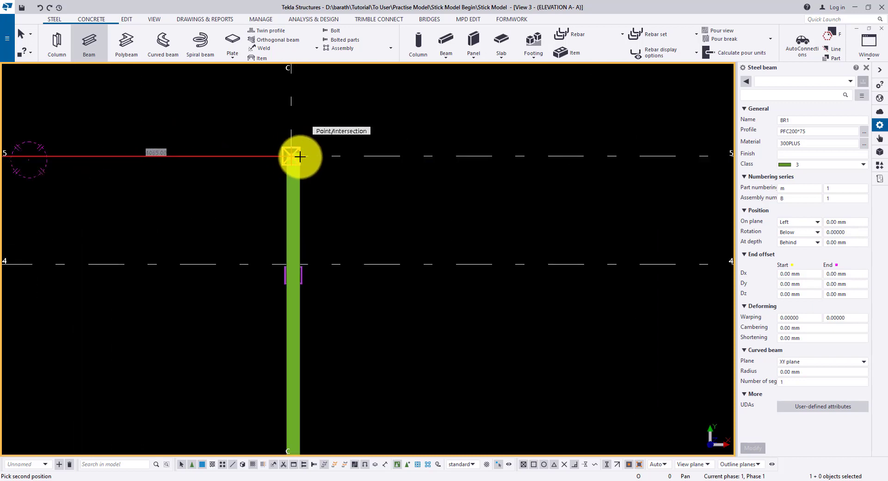
pyautogui.scroll(3, 300, 157)
pyautogui.click(295, 156)
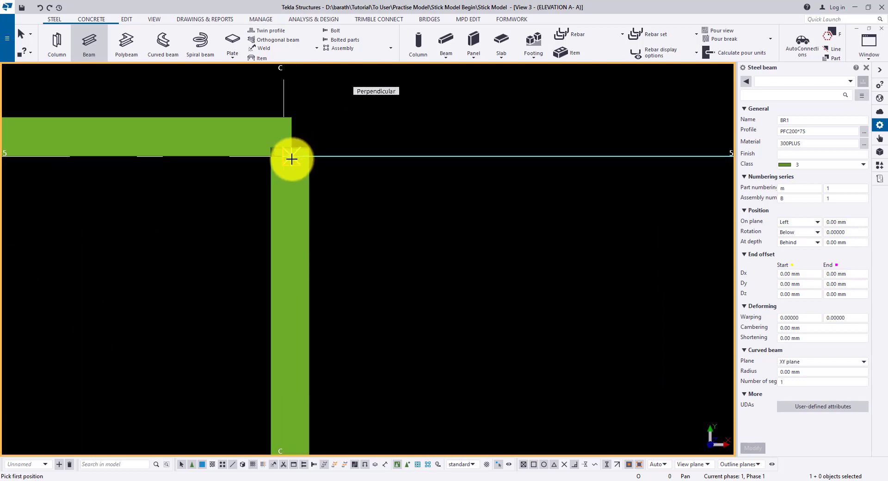
# Continue along grid 5 with a second BR1 beam from the grid C beam to the midpoint of the grid D beam's end
pyautogui.click(289, 158)
pyautogui.scroll(-10, 226, 147)
pyautogui.scroll(6, 412, 154)
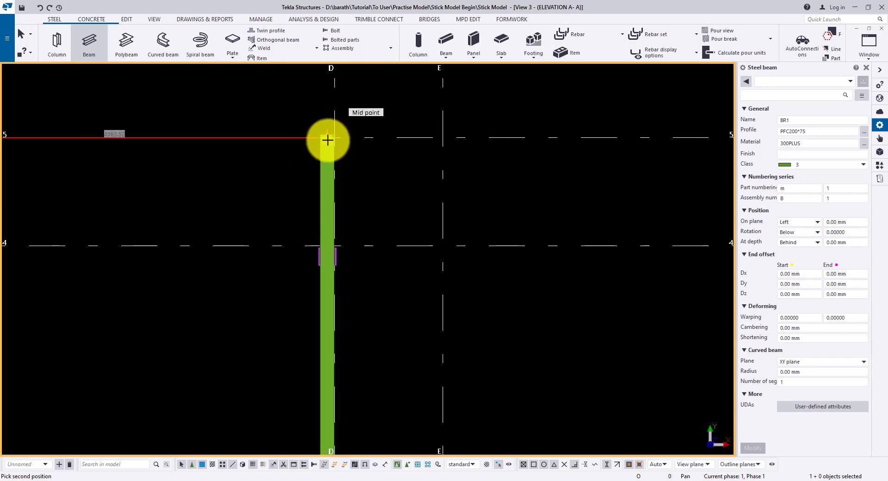
pyautogui.click(328, 139)
pyautogui.scroll(-9, 378, 158)
pyautogui.keyDown('ctrl'); pyautogui.moveTo(439, 114); pyautogui.dragTo(377, 143, button='middle'); pyautogui.keyUp('ctrl')
pyautogui.hotkey('ctrl', 'p')
# Model a BR1 PFC200*75 beam along grid 2 from the grid B beam to the midpoint of the grid C beam's end
pyautogui.scroll(5, 416, 277)
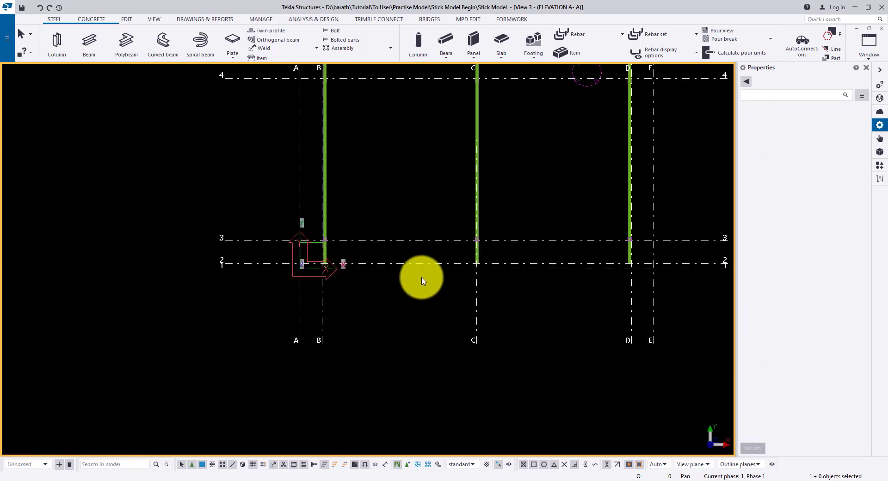
pyautogui.click(88, 40)
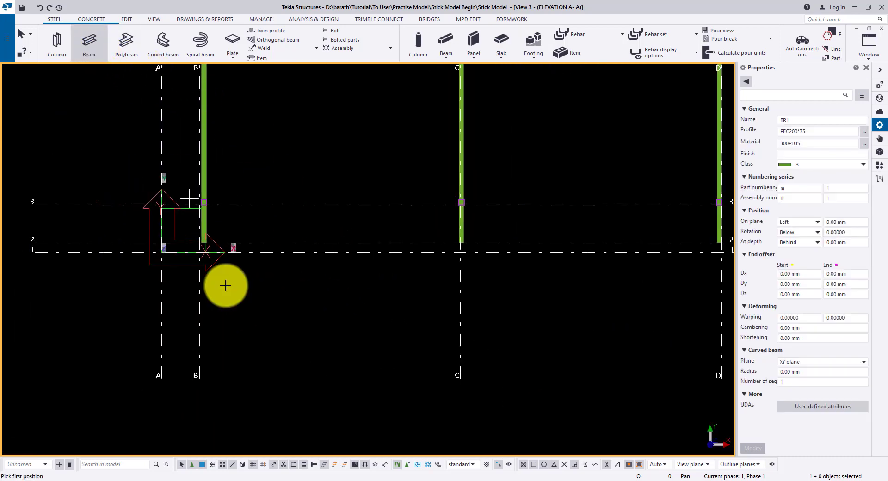
pyautogui.scroll(3, 224, 283)
pyautogui.click(177, 180)
pyautogui.scroll(-4, 176, 199)
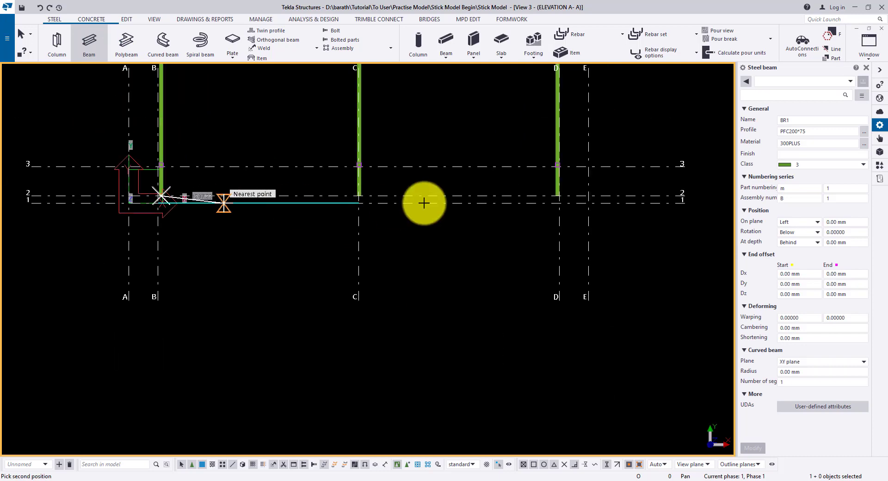
pyautogui.scroll(5, 406, 200)
pyautogui.scroll(2, 264, 188)
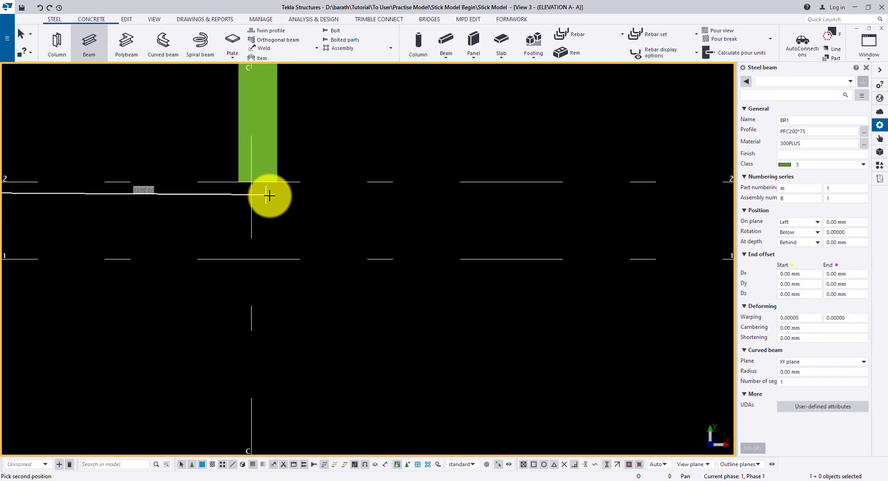
pyautogui.click(258, 182)
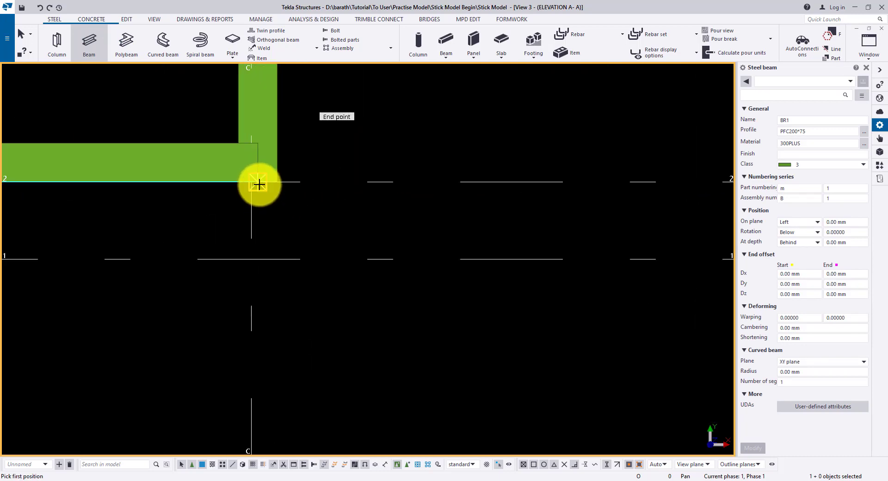
# Continue along grid 2 with a BR1 beam from the grid C beam to the grid D beam, and finish the Beam command
pyautogui.click(259, 184)
pyautogui.scroll(-3, 180, 208)
pyautogui.scroll(4, 592, 217)
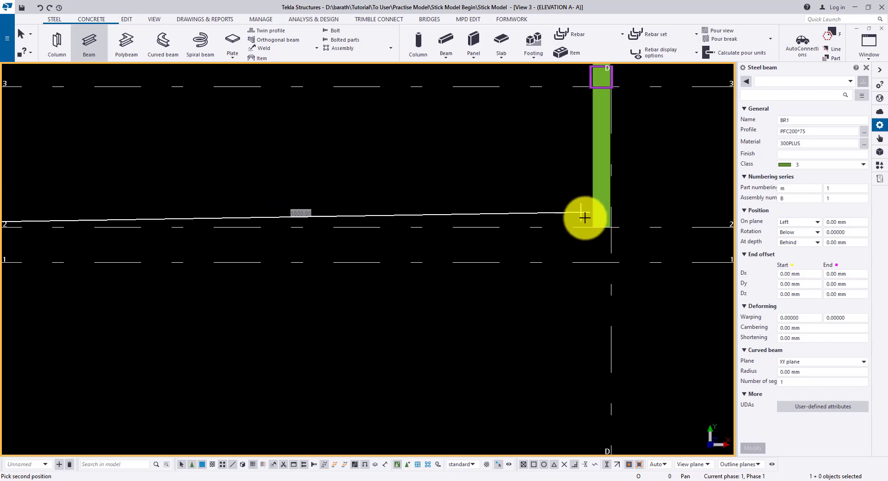
pyautogui.click(606, 232)
pyautogui.scroll(-6, 601, 232)
pyautogui.press('Escape')
# Select the two grid 2 edge beams in Elevation A, check them in the 3D view and return to the elevation
pyautogui.hotkey('ctrl', 'Tab')
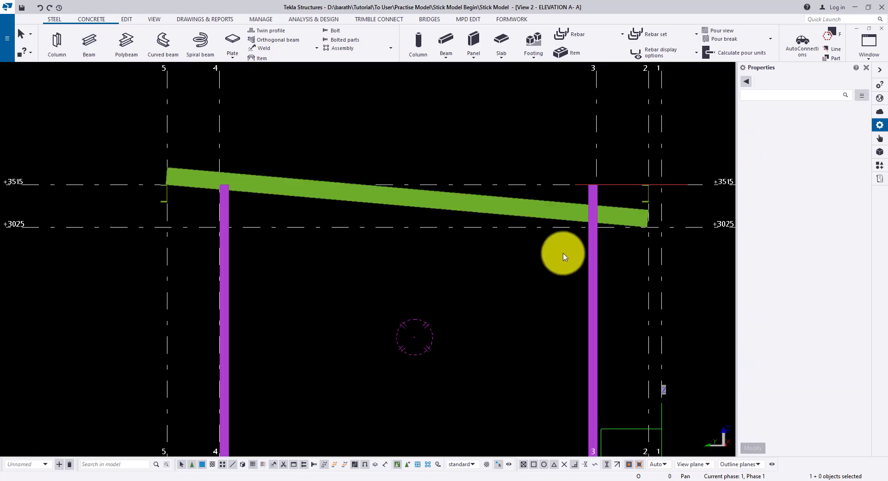
pyautogui.scroll(8, 605, 194)
pyautogui.moveTo(623, 271); pyautogui.dragTo(595, 228)
pyautogui.hotkey('ctrl', 'Tab')
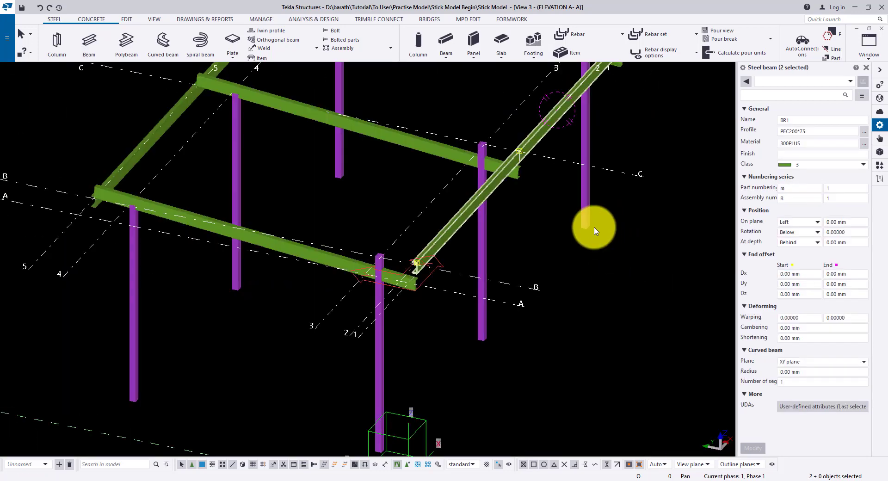
pyautogui.hotkey('ctrl', 'Tab')
pyautogui.hotkey('ctrl', 'Tab')
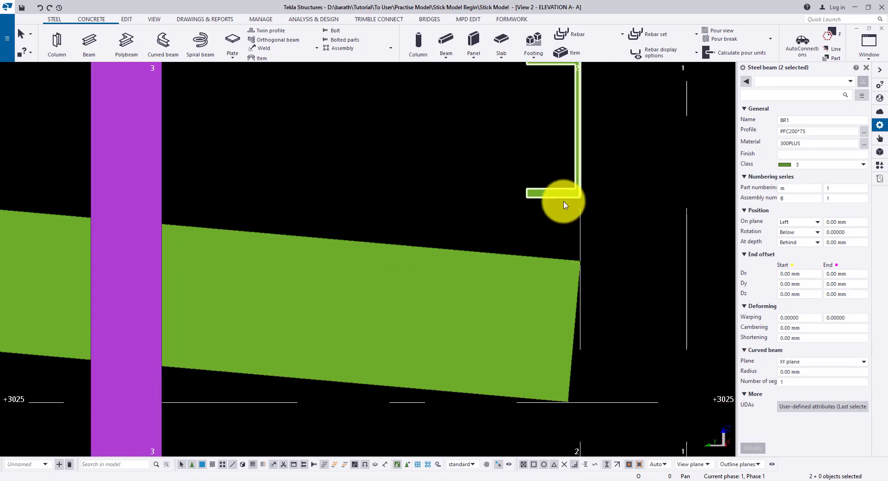
# Move the two grid 2 edge beams down 290 mm from their bottom edge to the +3025 level, expanding the view depth
pyautogui.scroll(-4, 595, 127)
pyautogui.scroll(3, 597, 121)
pyautogui.rightClick(596, 112)
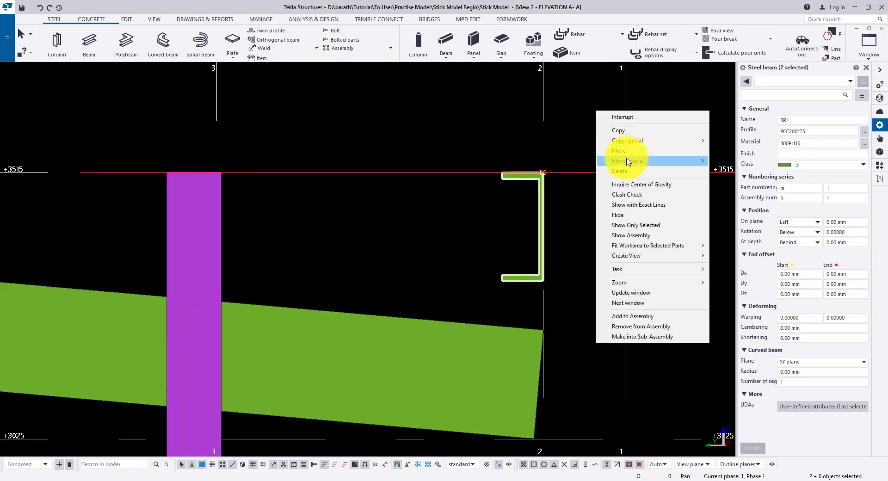
pyautogui.click(724, 160)
pyautogui.moveTo(430, 321); pyautogui.dragTo(266, 203, button='middle')
pyautogui.click(380, 164)
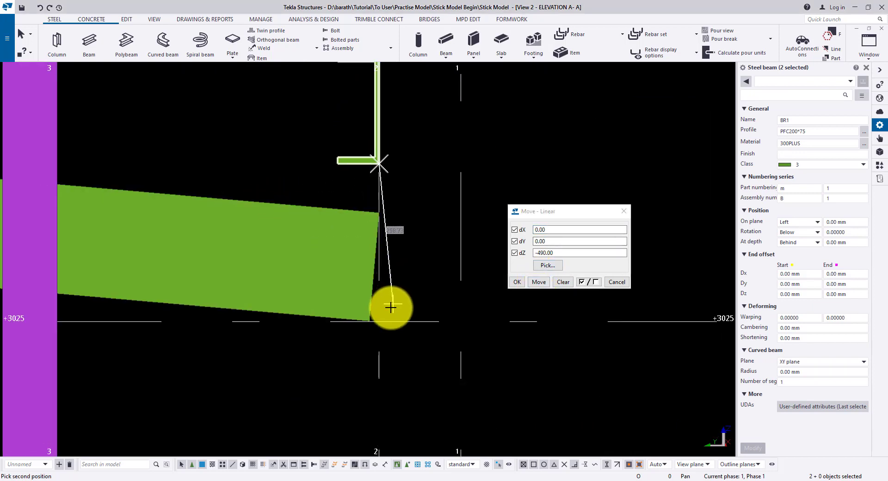
pyautogui.click(379, 321)
pyautogui.click(539, 282)
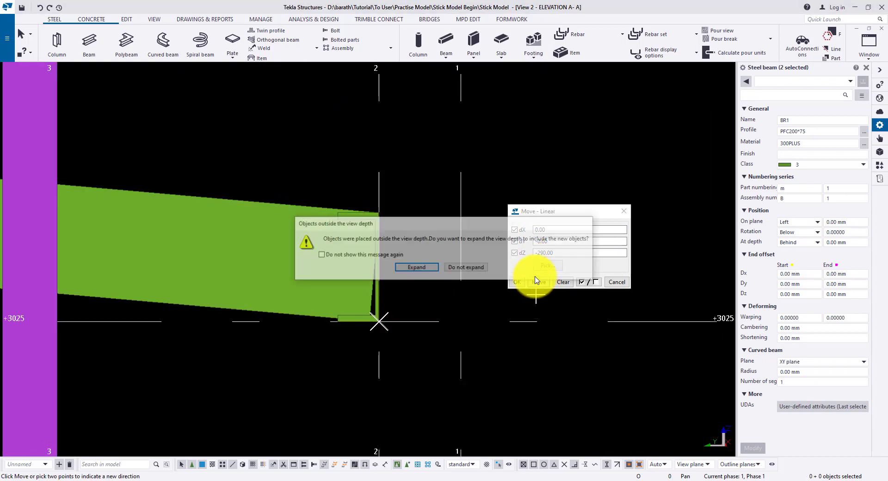
pyautogui.click(422, 272)
pyautogui.scroll(-4, 457, 257)
pyautogui.press('Escape')
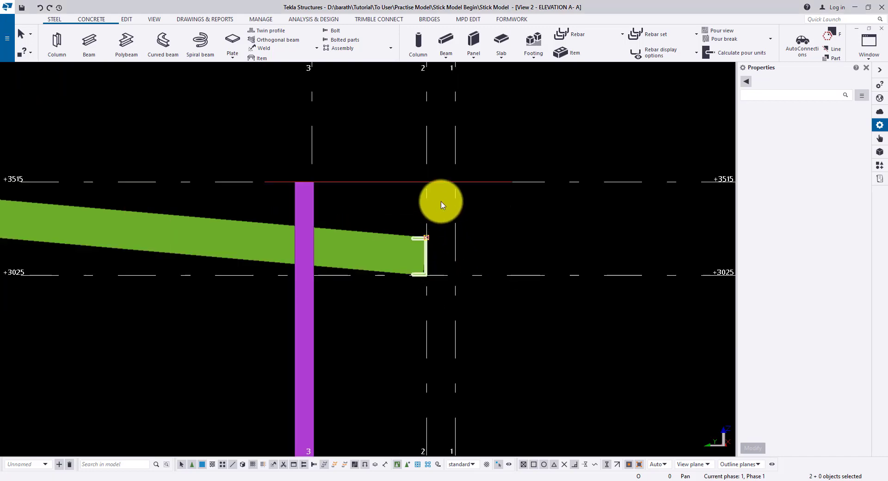
# Check the frame in 3D, select the two edge beams along grid 5 and return to Elevation A
pyautogui.hotkey('ctrl', 'Tab')
pyautogui.scroll(-1, 460, 197)
pyautogui.scroll(-2, 460, 199)
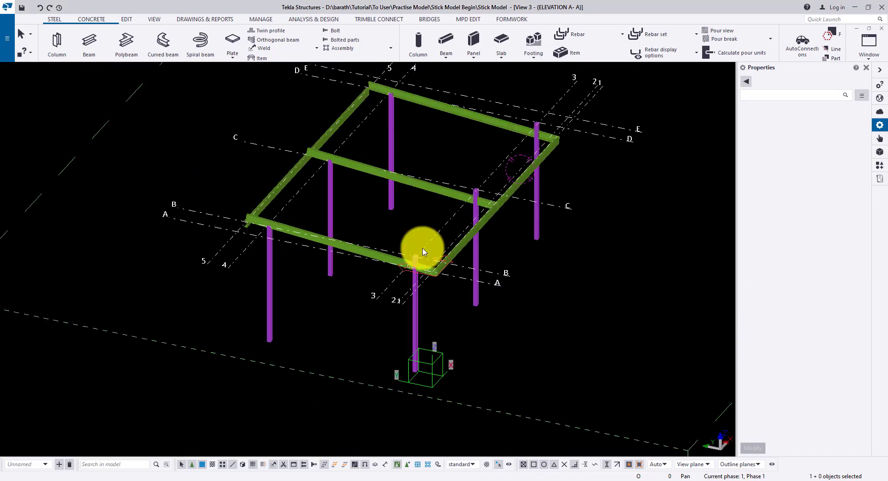
pyautogui.scroll(3, 312, 134)
pyautogui.click(327, 139)
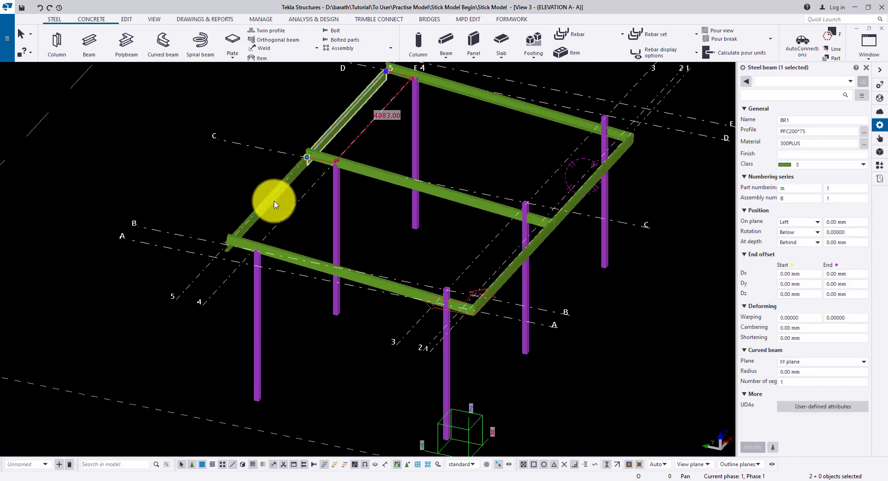
pyautogui.scroll(3, 274, 203)
pyautogui.hotkey('ctrl', 'Tab')
pyautogui.hotkey('ctrl', 'Tab')
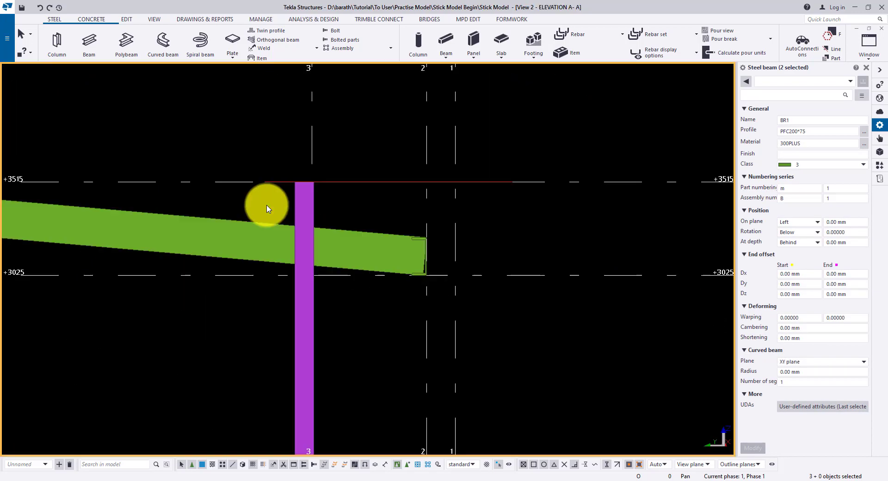
# Set the rotation of the two selected grid 5 edge beams to Top and their on-plane position to Right
pyautogui.moveTo(311, 207); pyautogui.dragTo(704, 232, button='middle')
pyautogui.scroll(-1, 704, 231)
pyautogui.moveTo(139, 218); pyautogui.dragTo(497, 204, button='middle')
pyautogui.scroll(2, 498, 204)
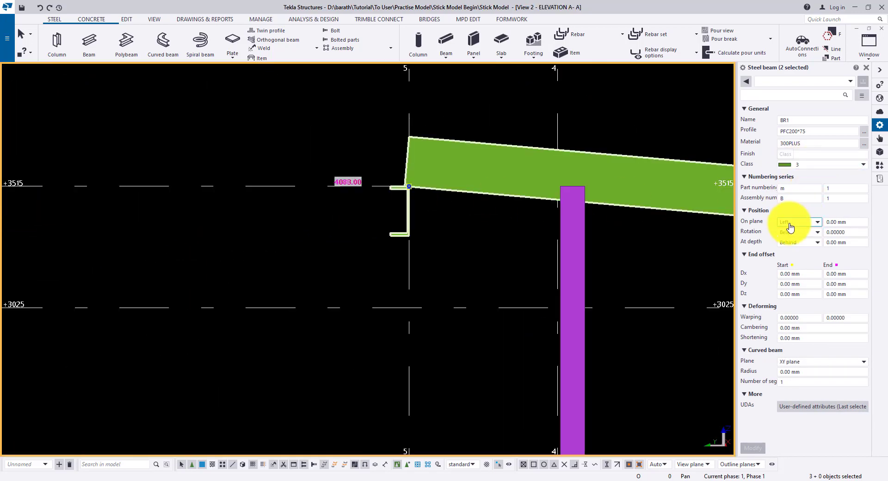
pyautogui.click(793, 251)
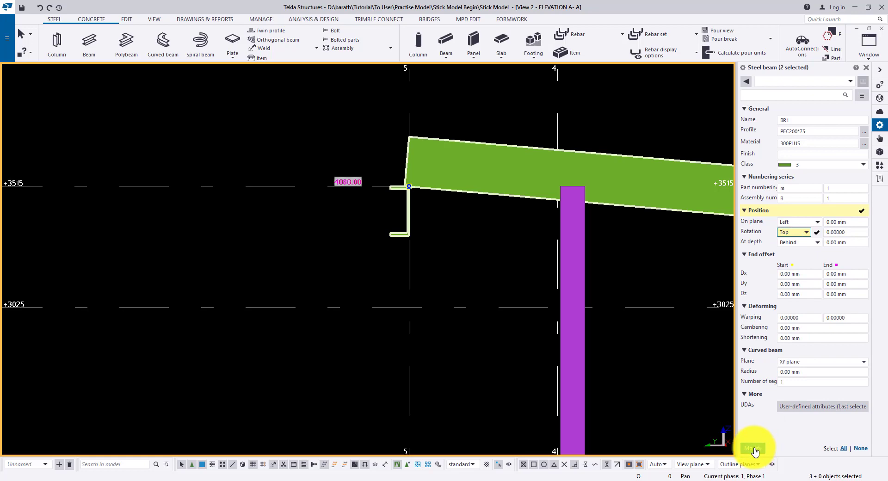
pyautogui.click(753, 448)
pyautogui.click(790, 283)
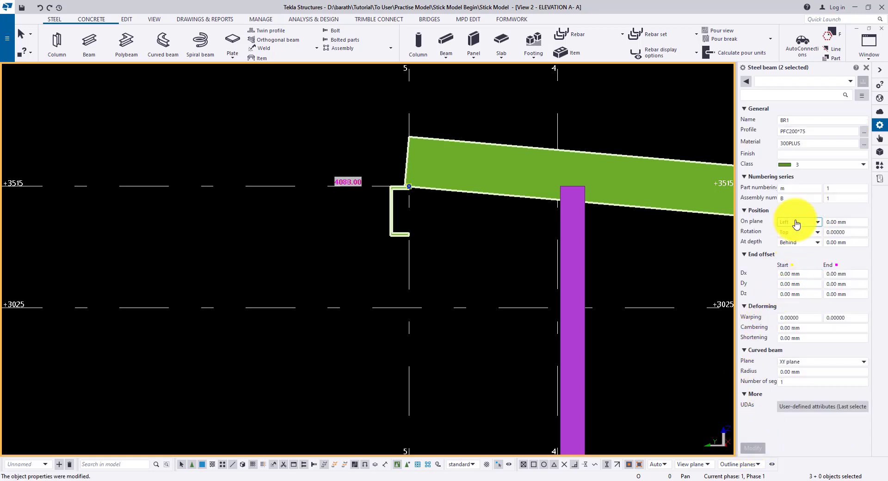
pyautogui.click(789, 239)
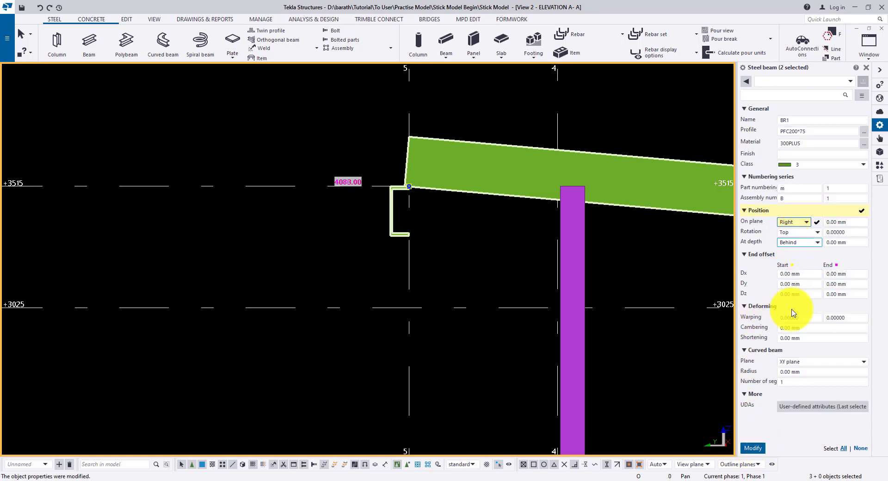
pyautogui.click(754, 449)
# Move the two grid 5 edge beams up 200 mm from their bottom corner to the +3515 level and finish the linear move
pyautogui.scroll(3, 421, 211)
pyautogui.rightClick(439, 212)
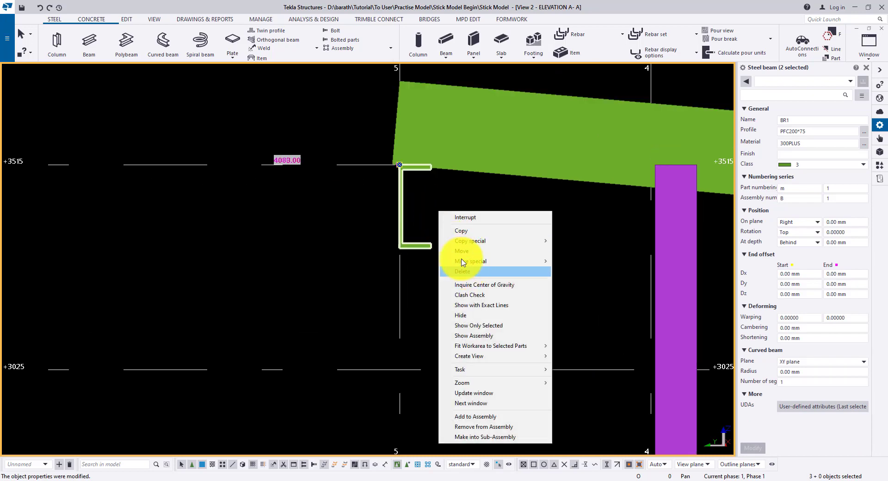
pyautogui.moveTo(482, 261)
pyautogui.click(568, 262)
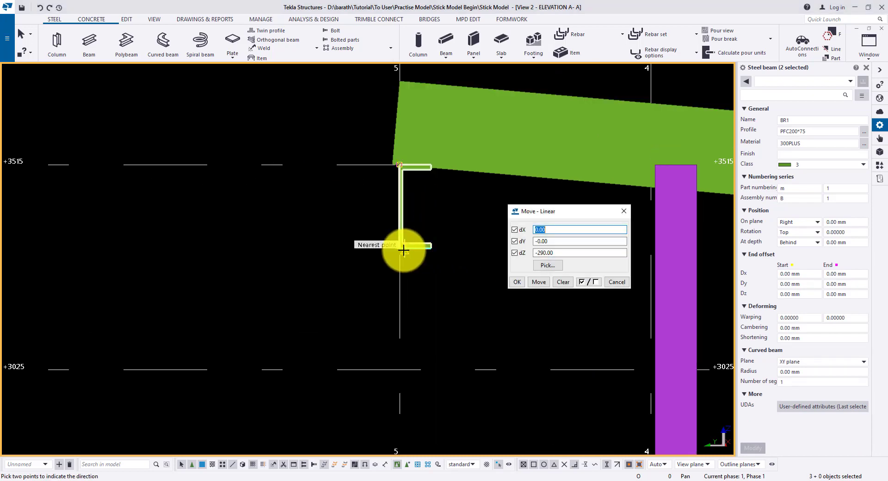
pyautogui.click(400, 250)
pyautogui.click(400, 166)
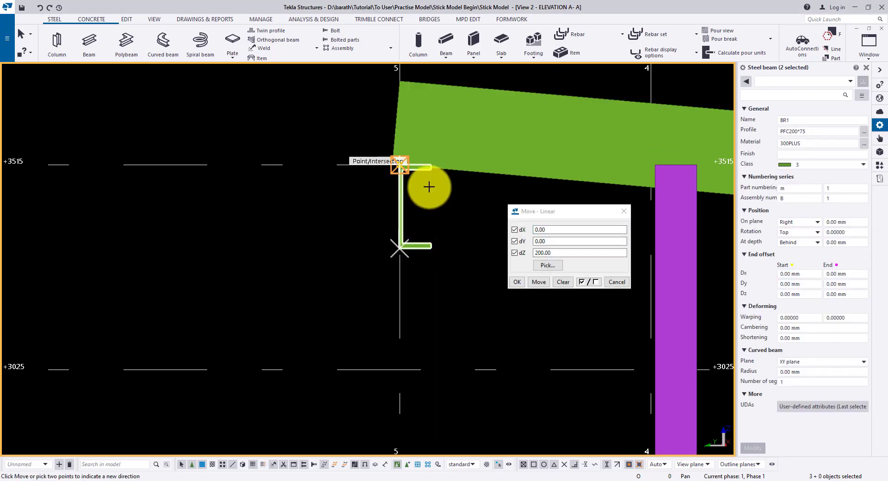
pyautogui.click(539, 282)
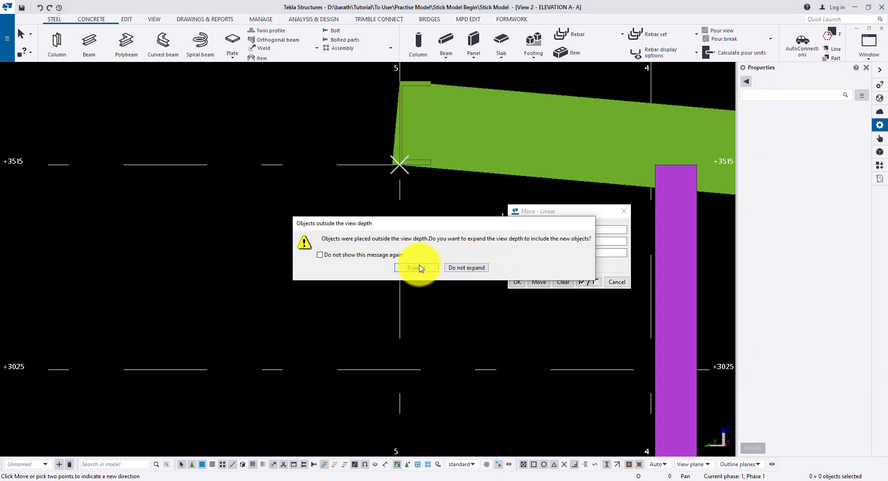
pyautogui.click(459, 269)
pyautogui.scroll(-2, 459, 270)
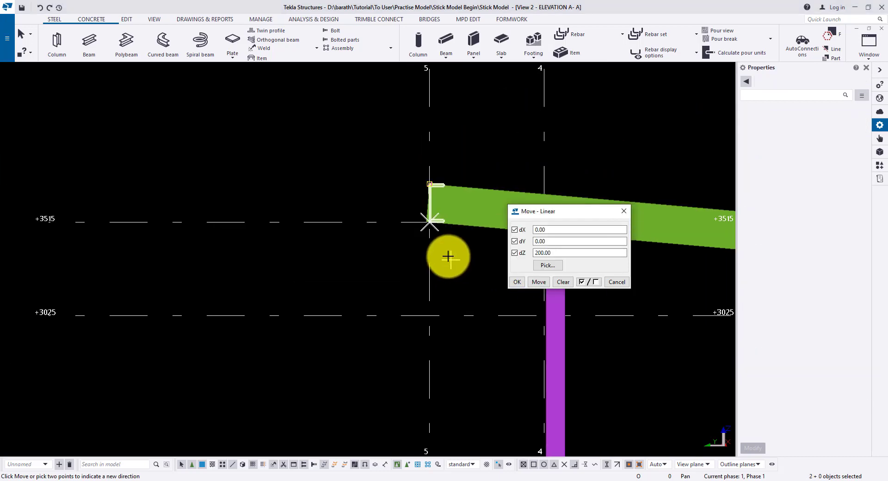
pyautogui.click(625, 211)
# Check the moved edge beams in the 3D view and consult the member legend of the structural plan in Foxit Reader
pyautogui.scroll(-2, 518, 213)
pyautogui.hotkey('ctrl', 'Tab')
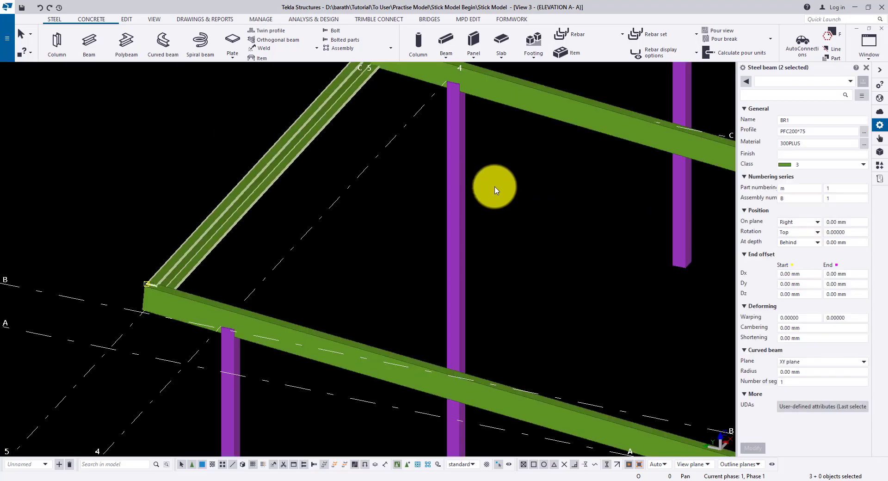
pyautogui.scroll(-5, 494, 188)
pyautogui.keyDown('ctrl'); pyautogui.moveTo(575, 201); pyautogui.dragTo(558, 177, button='middle'); pyautogui.keyUp('ctrl')
pyautogui.hotkey('alt', 'Tab')
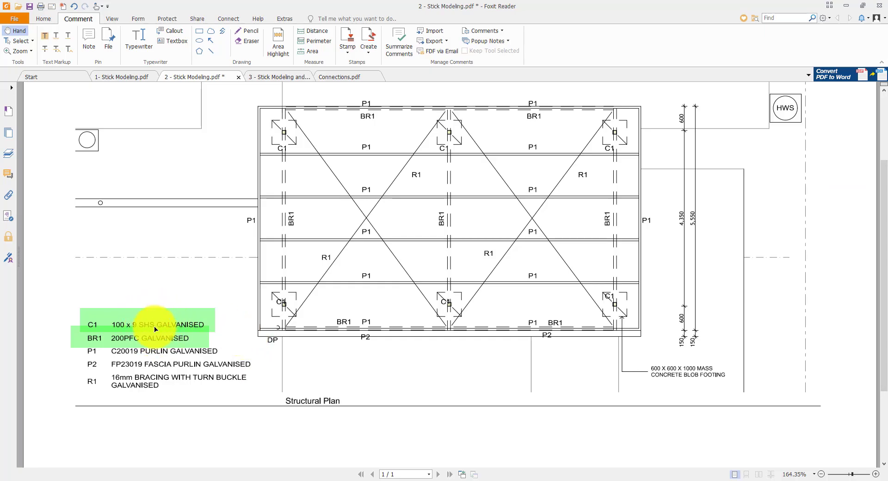
pyautogui.hotkey('alt', 'Tab')
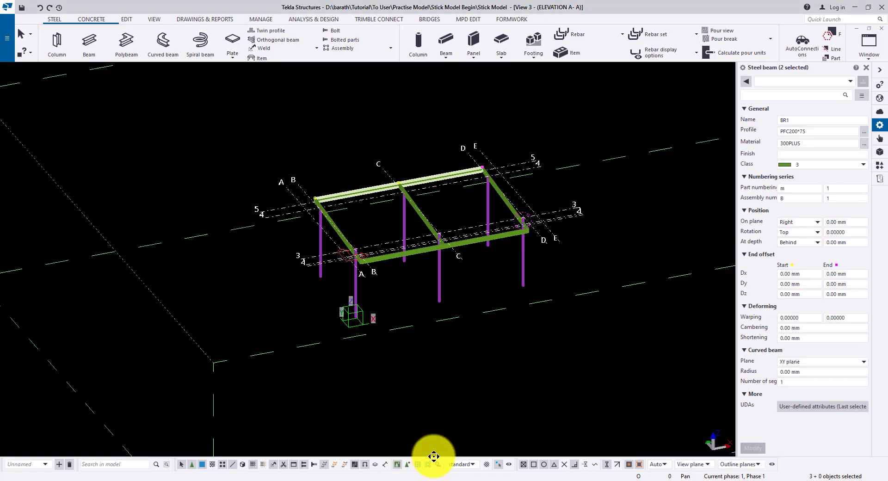
# Select all steel columns and beams in the rendered 3D view and set their finish to GALVANISED
pyautogui.scroll(-2, 518, 351)
pyautogui.scroll(3, 509, 351)
pyautogui.click(492, 347)
pyautogui.hotkey('ctrl', 'Tab')
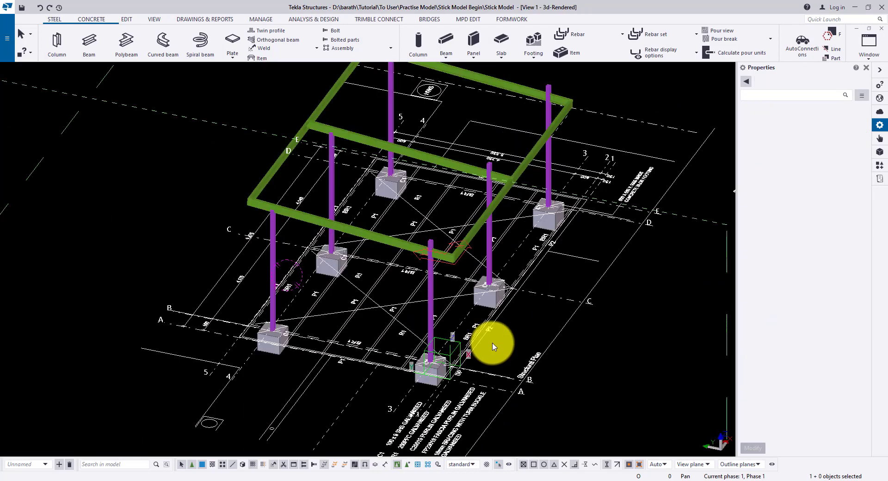
pyautogui.scroll(-4, 490, 329)
pyautogui.keyDown('ctrl'); pyautogui.moveTo(470, 300); pyautogui.dragTo(493, 255, button='middle'); pyautogui.keyUp('ctrl')
pyautogui.scroll(4, 503, 314)
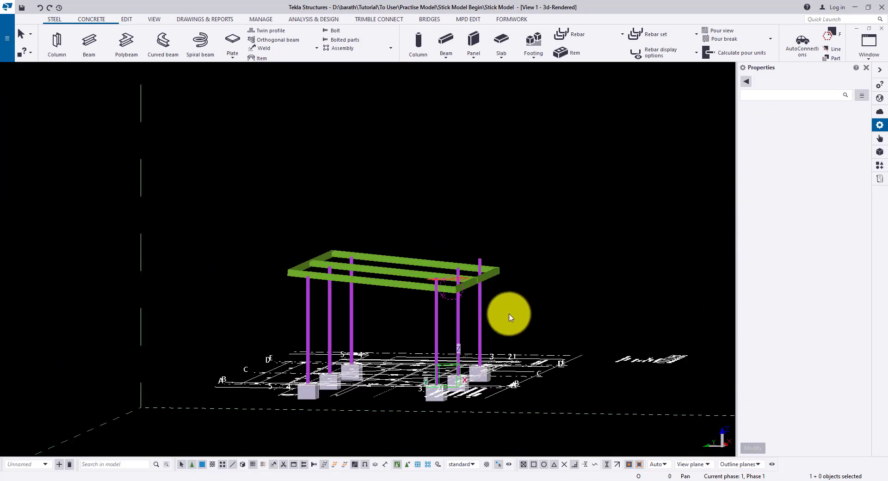
pyautogui.moveTo(515, 312); pyautogui.dragTo(320, 215)
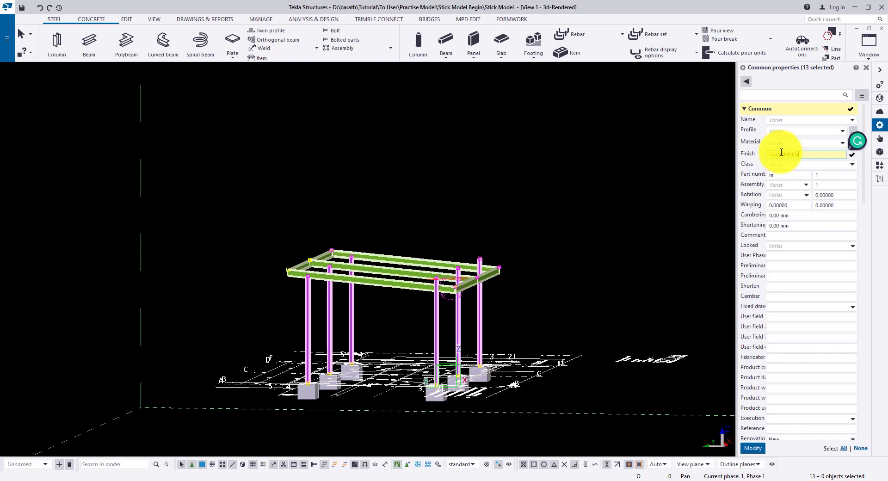
pyautogui.click(753, 448)
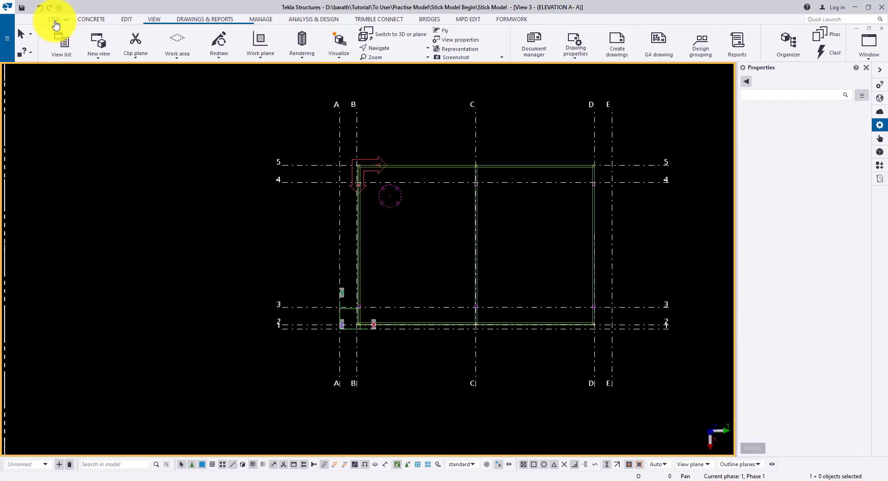
# Start a new steel beam named R1 and give it the circular ROD profile with a 16 mm diameter
pyautogui.click(55, 21)
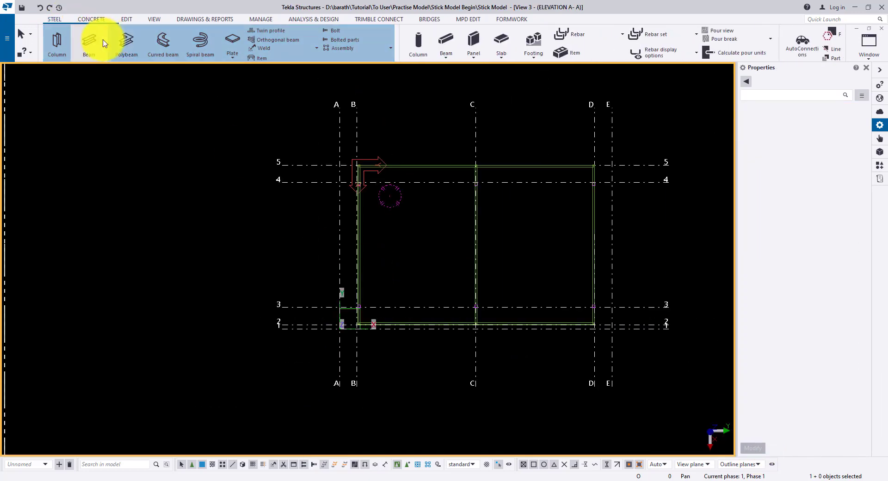
pyautogui.click(91, 41)
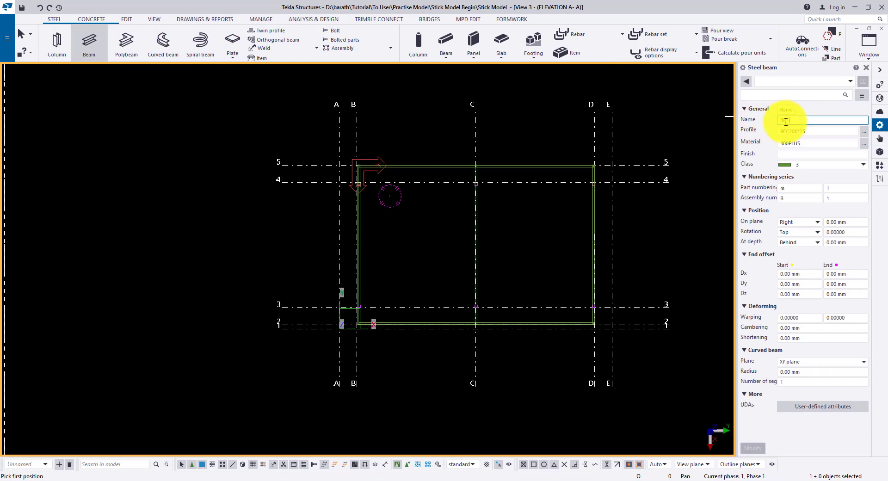
pyautogui.doubleClick(787, 121)
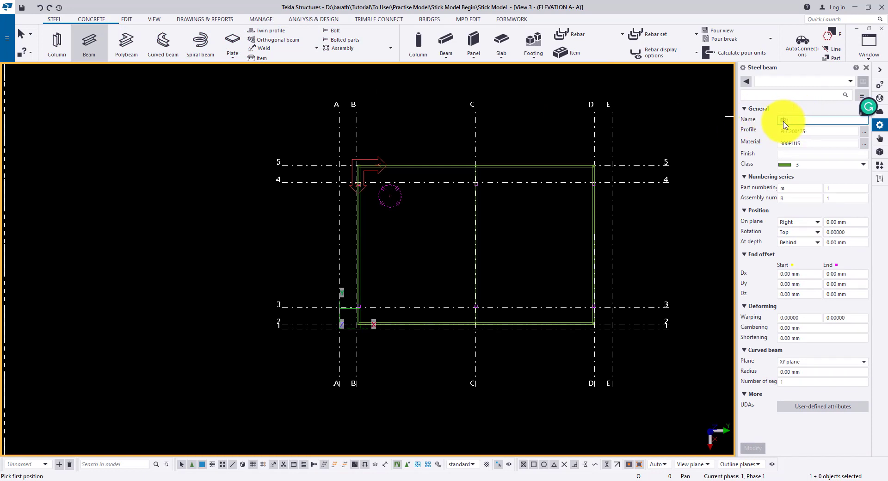
pyautogui.write('R1')
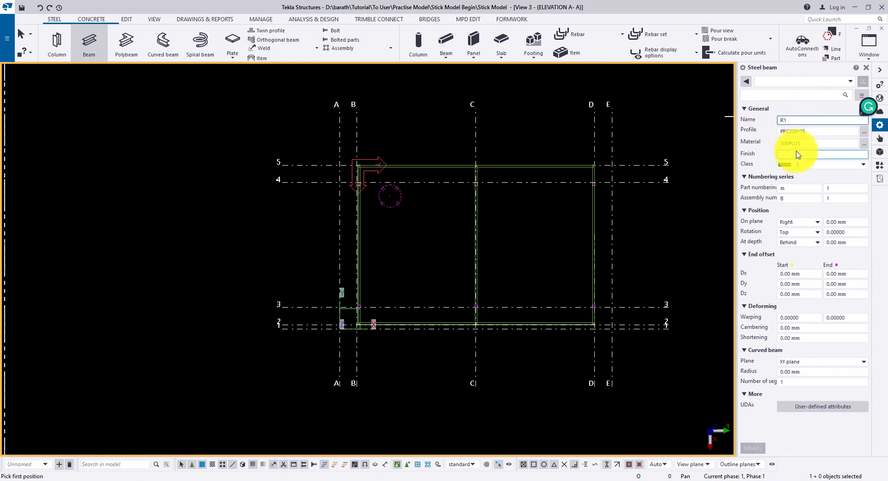
pyautogui.click(864, 132)
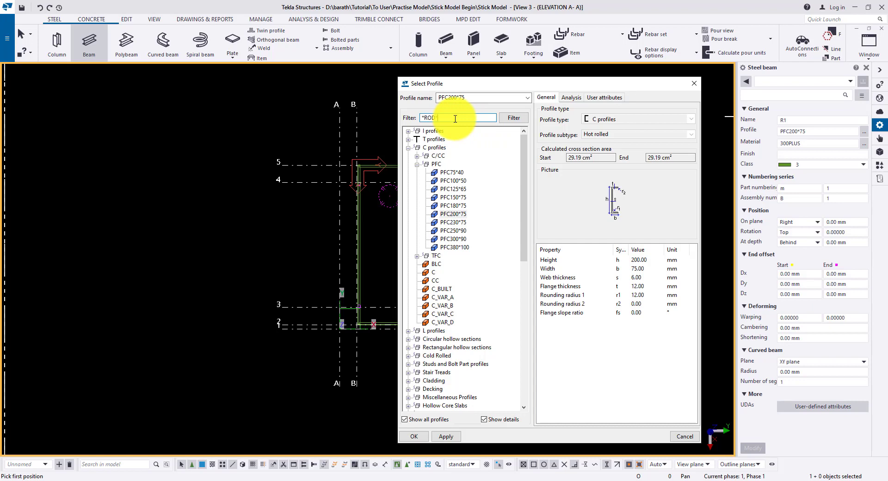
pyautogui.press('Return')
pyautogui.click(452, 141)
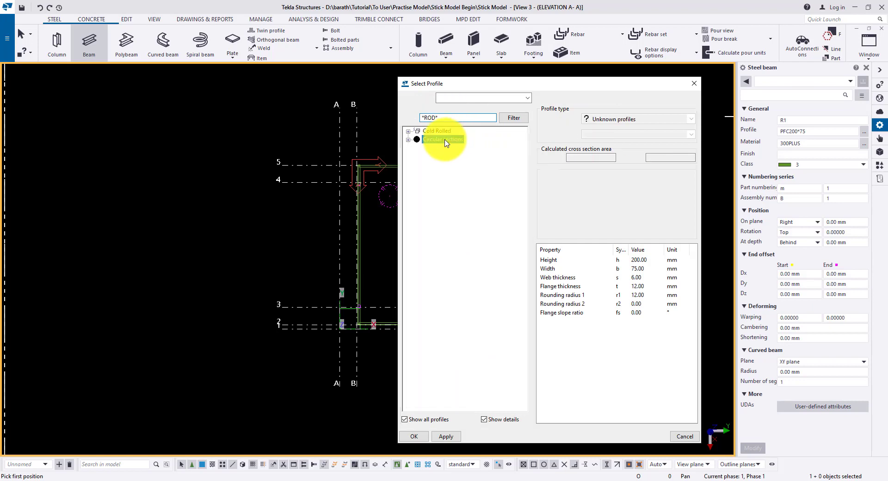
pyautogui.click(435, 148)
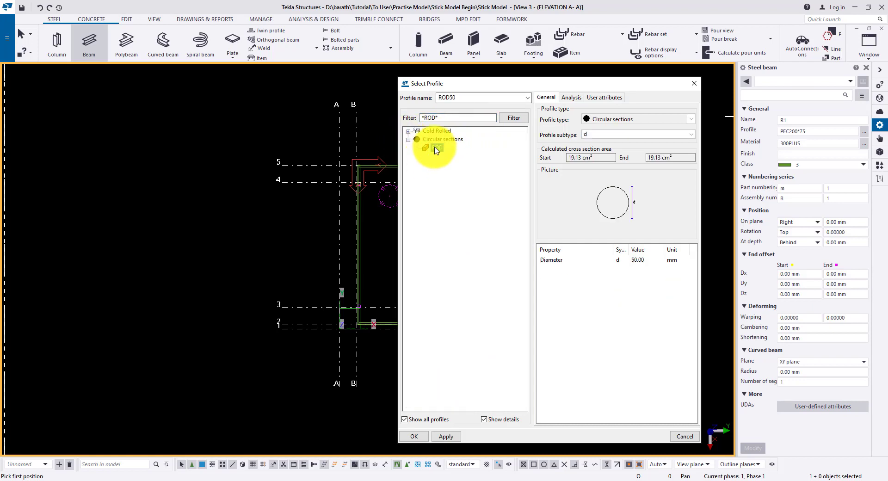
pyautogui.moveTo(657, 262); pyautogui.dragTo(611, 260)
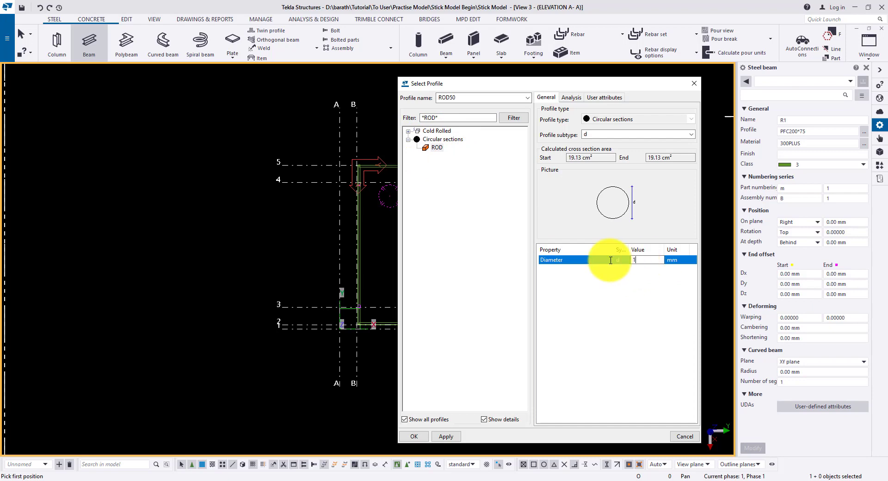
pyautogui.click(415, 438)
# Set the R1 rod's material to 250, class to 6, part prefix to rd and assembly prefix to RD
pyautogui.click(806, 145)
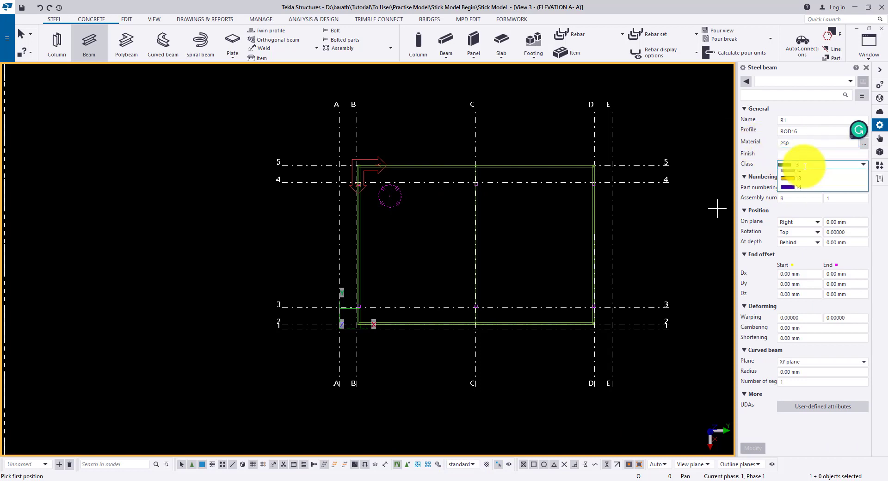
pyautogui.click(797, 218)
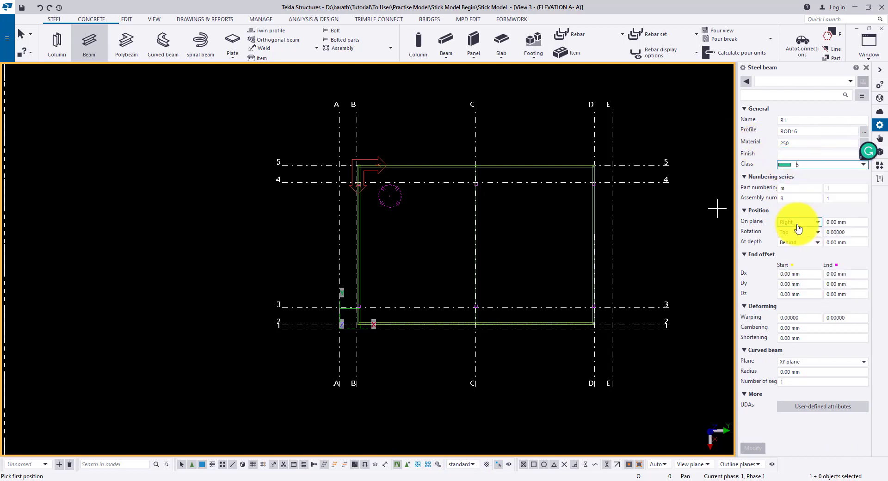
pyautogui.click(813, 165)
pyautogui.click(803, 226)
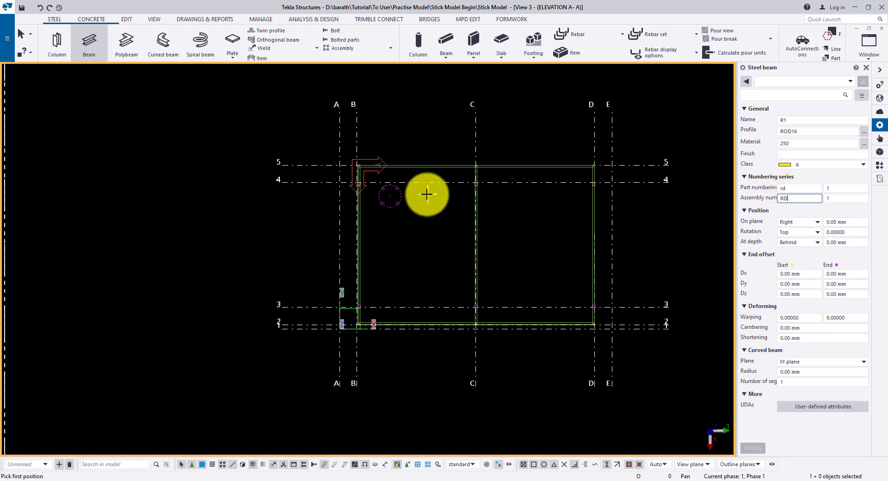
# Place an R1 bracing rod diagonally from the frame corner at grids B and 5 to the corner at grids C and 2
pyautogui.scroll(2, 342, 176)
pyautogui.scroll(2, 398, 158)
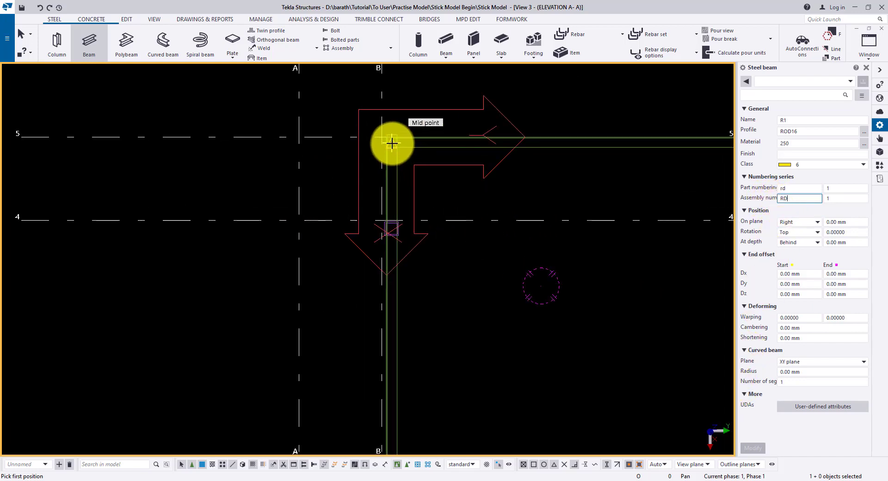
pyautogui.click(391, 143)
pyautogui.scroll(-2, 388, 134)
pyautogui.scroll(4, 526, 308)
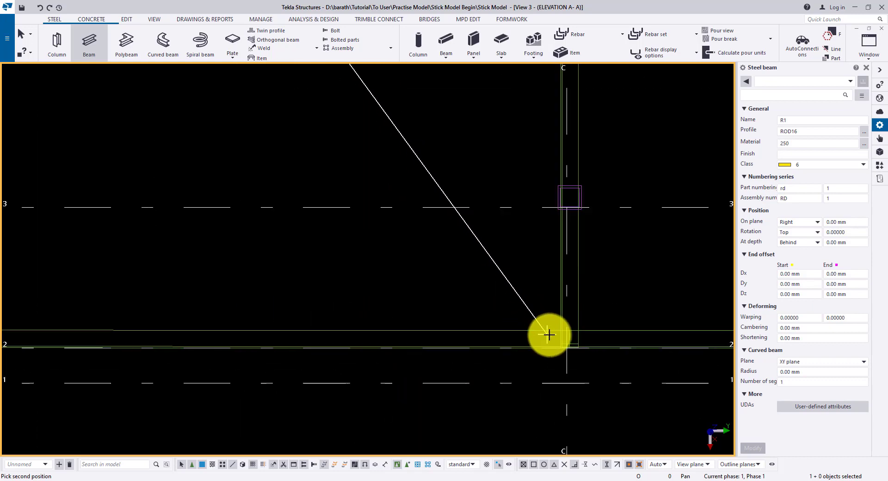
pyautogui.click(569, 341)
# Place the crossing R1 rod from the corner at grids B and 2 to grids C and 5, and end the Beam command
pyautogui.scroll(-3, 533, 315)
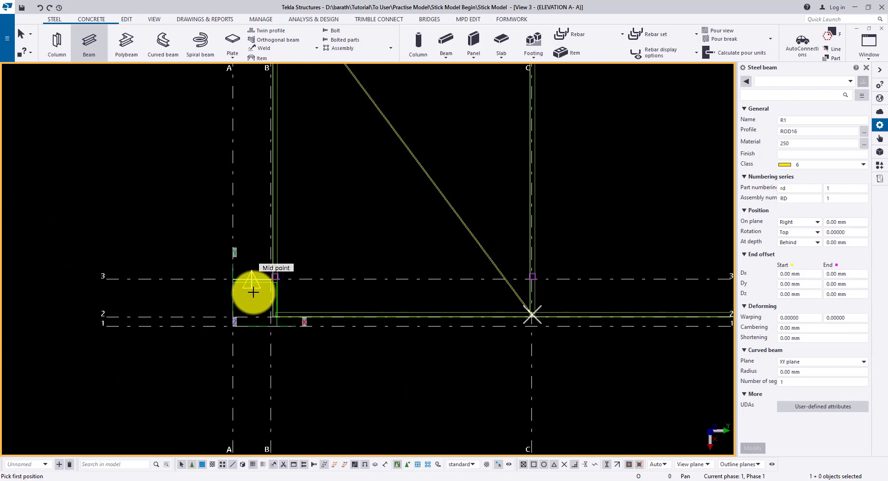
pyautogui.scroll(2, 285, 323)
pyautogui.click(276, 310)
pyautogui.scroll(-5, 273, 312)
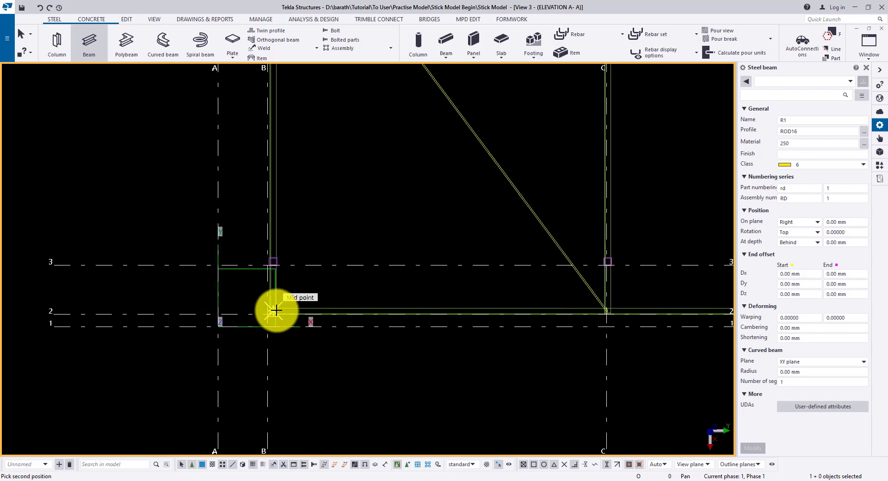
pyautogui.scroll(5, 442, 164)
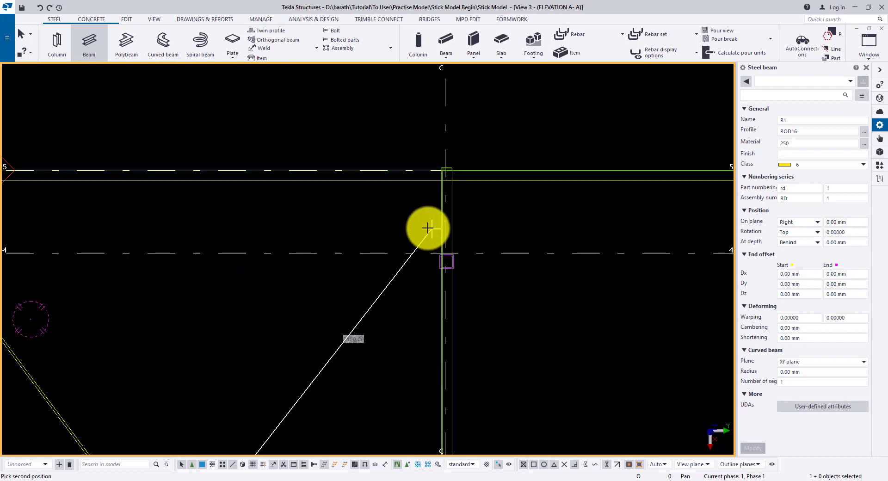
pyautogui.click(452, 156)
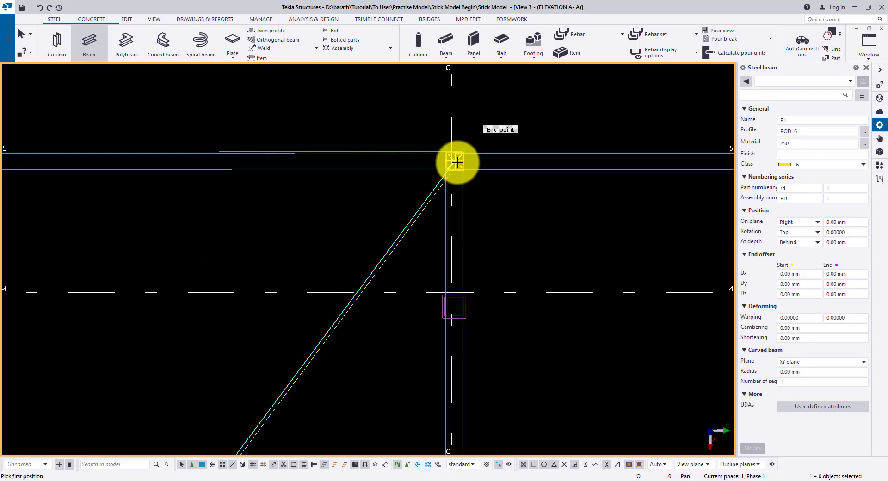
pyautogui.scroll(3, 457, 162)
pyautogui.scroll(-6, 451, 141)
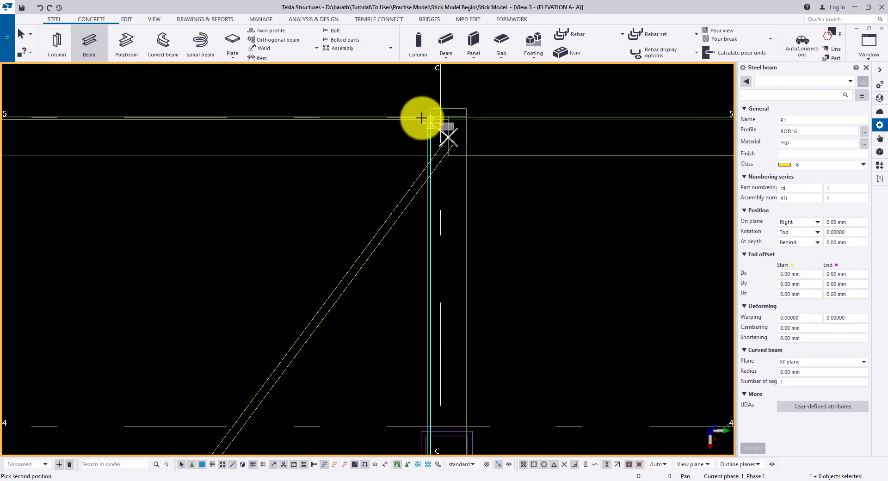
pyautogui.press('Escape')
# Modify both crossed R1 rods between grids B and C to On plane Middle, Rotation Front and At depth Middle
pyautogui.moveTo(374, 243); pyautogui.dragTo(350, 227)
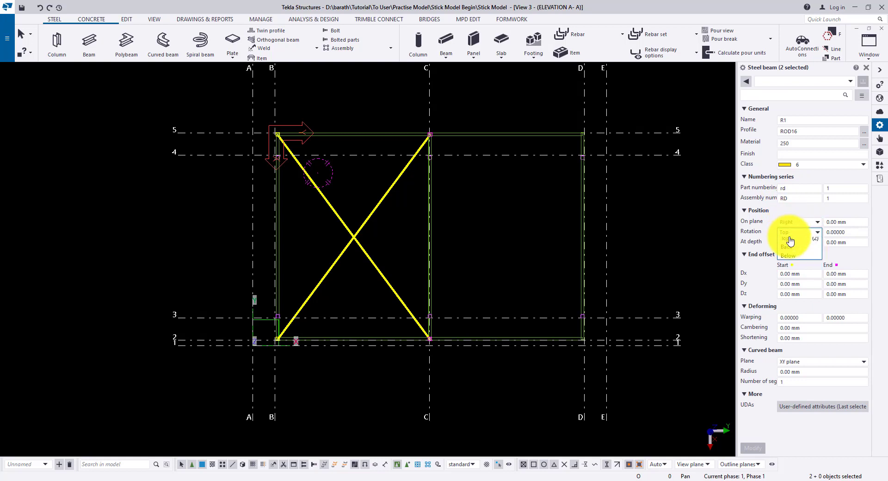
pyautogui.click(790, 239)
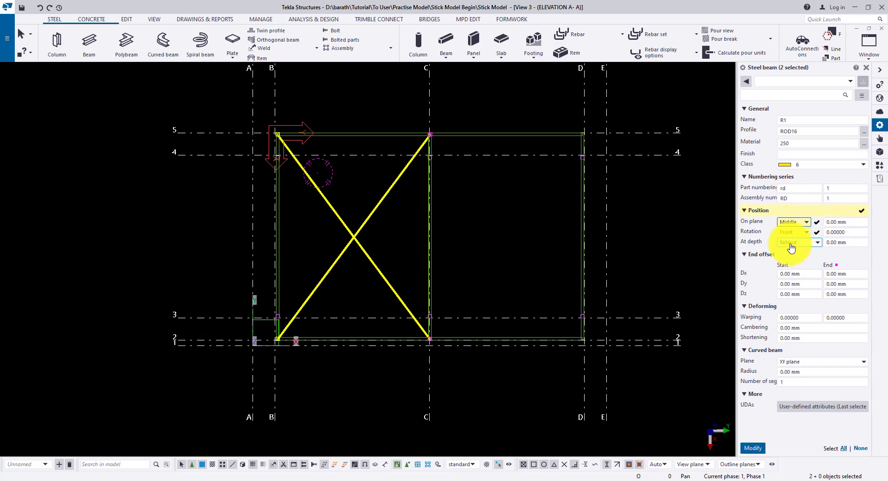
pyautogui.click(790, 252)
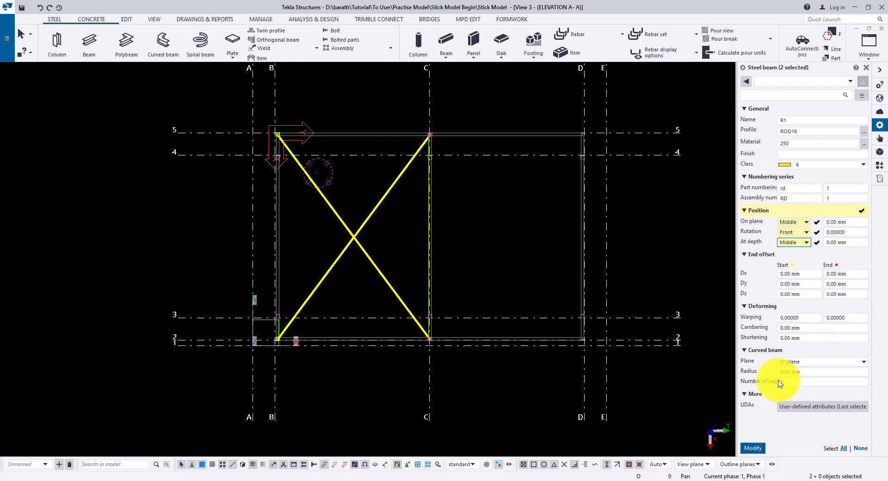
pyautogui.click(753, 451)
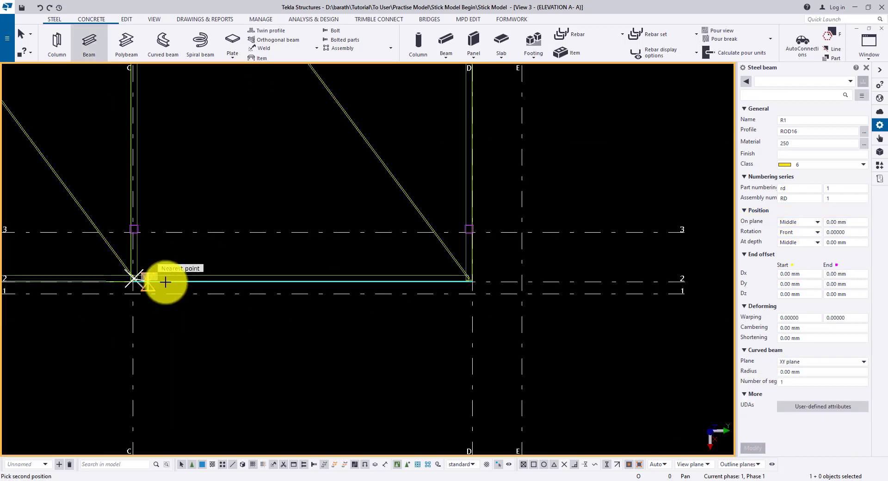
# Finish the crossed bracing between grids C and D with an R1 rod from corner C/2 to corner D/5, and end the Beam command
pyautogui.scroll(-4, 194, 274)
pyautogui.scroll(6, 265, 159)
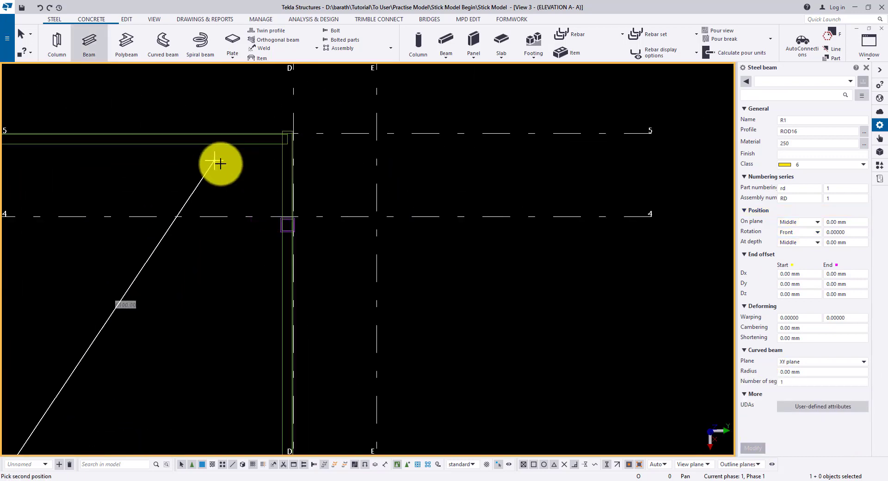
pyautogui.scroll(3, 278, 146)
pyautogui.click(317, 121)
pyautogui.scroll(-5, 417, 139)
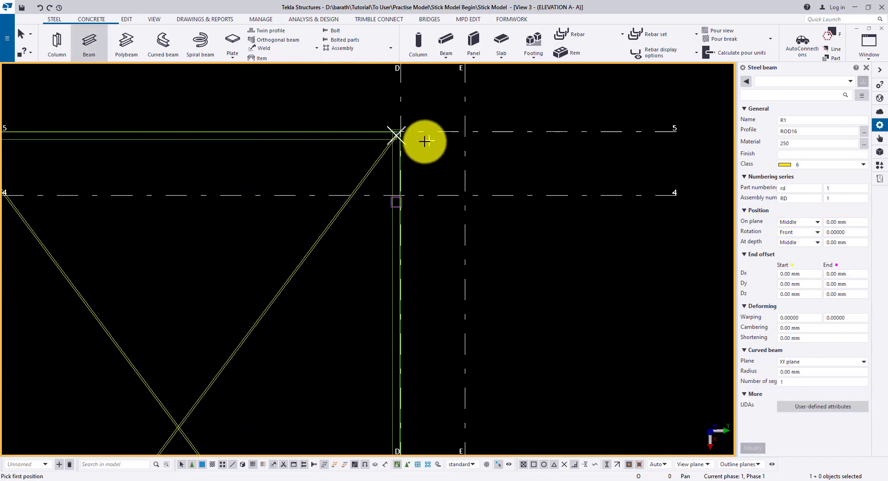
pyautogui.press('Escape')
# Select all four R1 bracing rods in both bays and switch to the Elevation A-A view, showing their ends at grid 2
pyautogui.moveTo(394, 210); pyautogui.dragTo(358, 189)
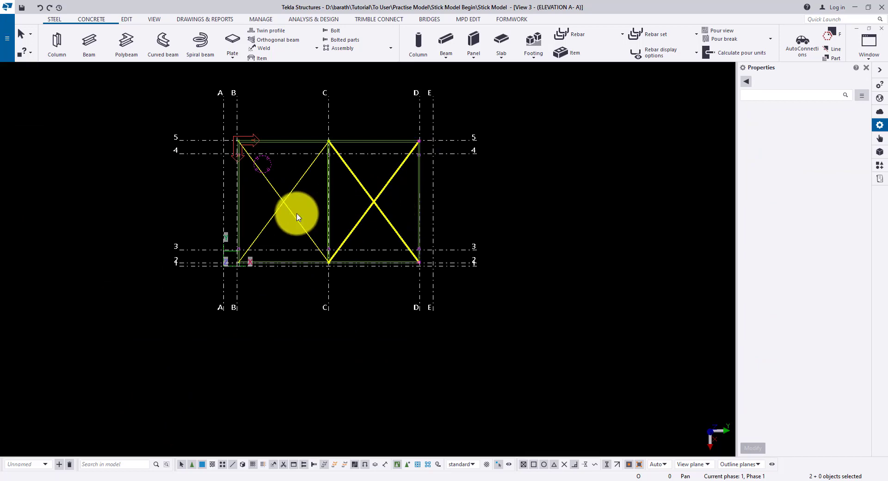
pyautogui.keyDown('ctrl'); pyautogui.moveTo(308, 206); pyautogui.dragTo(272, 192); pyautogui.keyUp('ctrl')
pyautogui.hotkey('ctrl', 'Tab')
pyautogui.hotkey('ctrl', 'Tab')
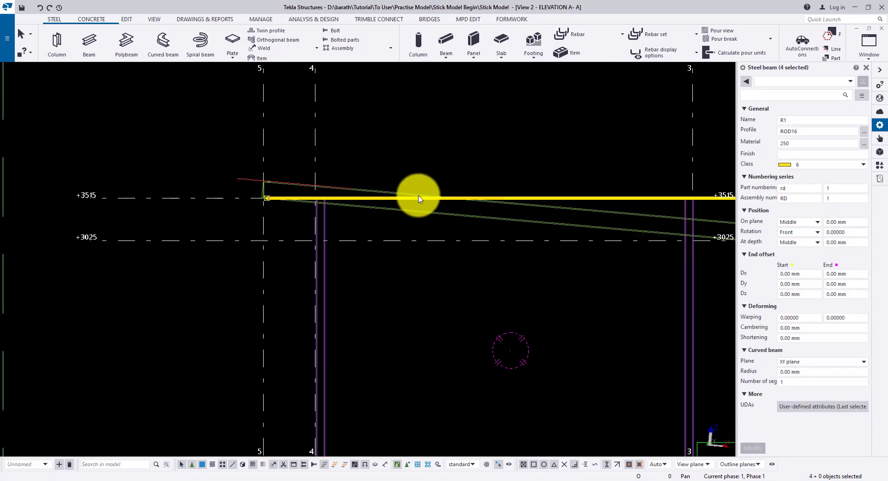
pyautogui.scroll(-4, 370, 167)
pyautogui.scroll(4, 501, 192)
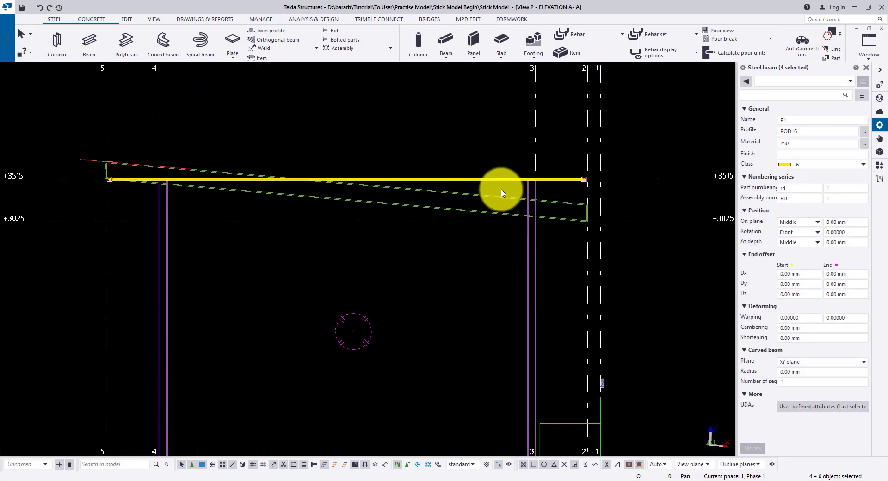
pyautogui.scroll(3, 509, 188)
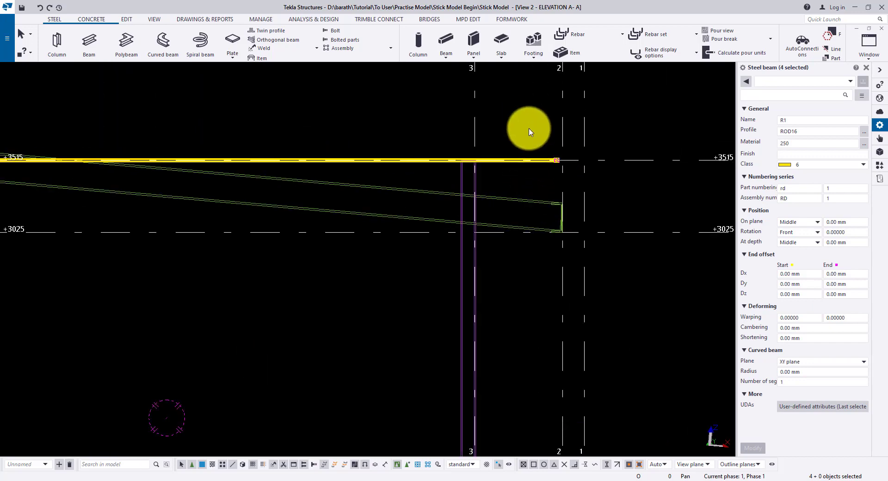
# Move only the four rods' end points at grid 2 linearly by dZ -385 mm onto the sloping frame, leaving dX out
pyautogui.moveTo(523, 120); pyautogui.dragTo(597, 186)
pyautogui.rightClick(577, 121)
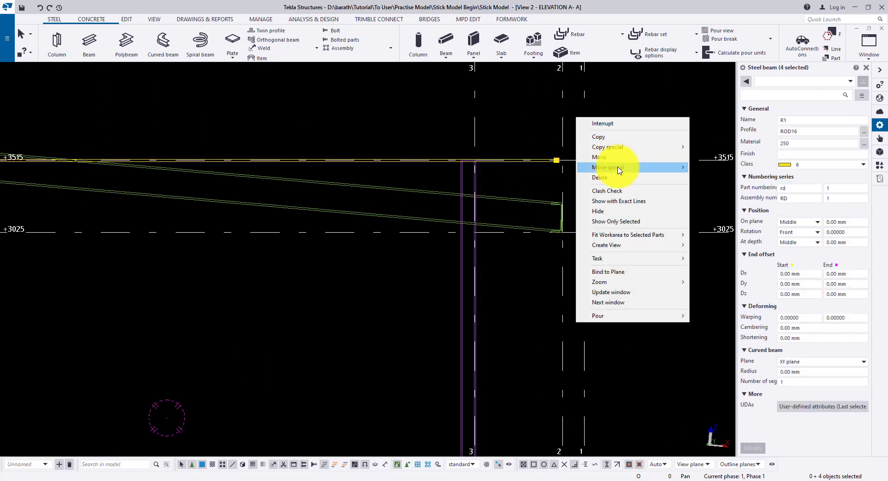
pyautogui.moveTo(619, 169)
pyautogui.click(709, 172)
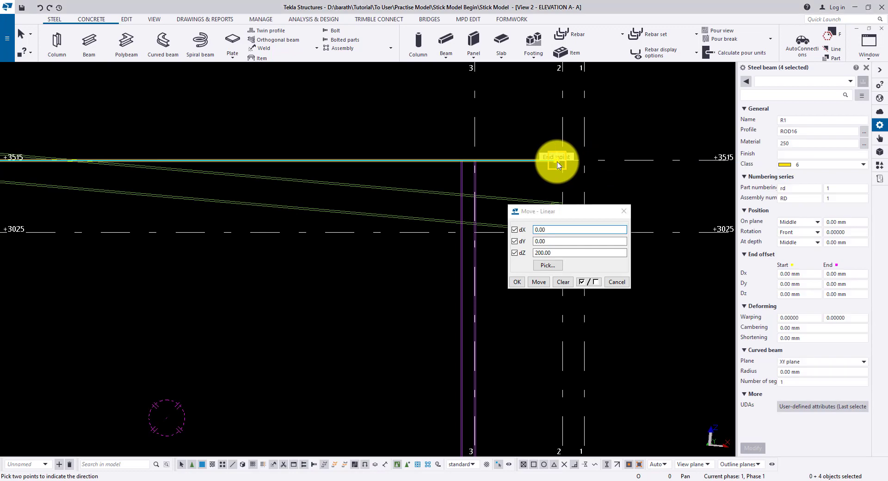
pyautogui.click(559, 165)
pyautogui.scroll(1, 559, 202)
pyautogui.scroll(2, 563, 175)
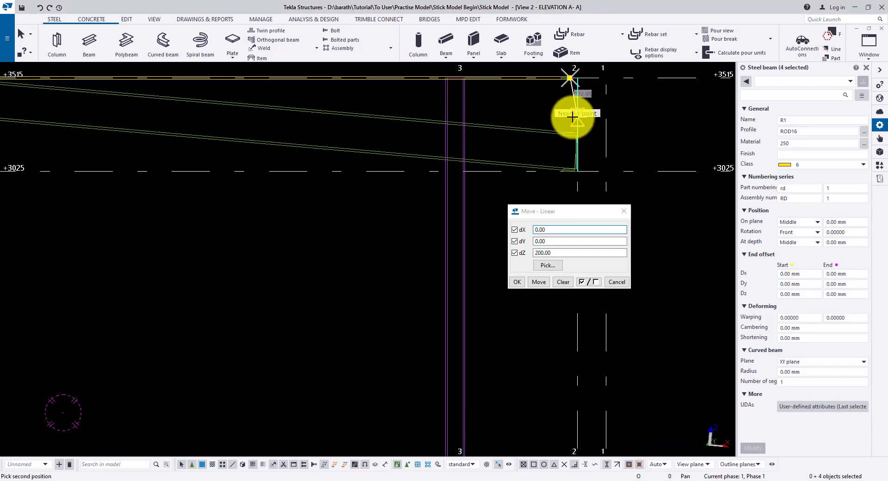
pyautogui.click(576, 152)
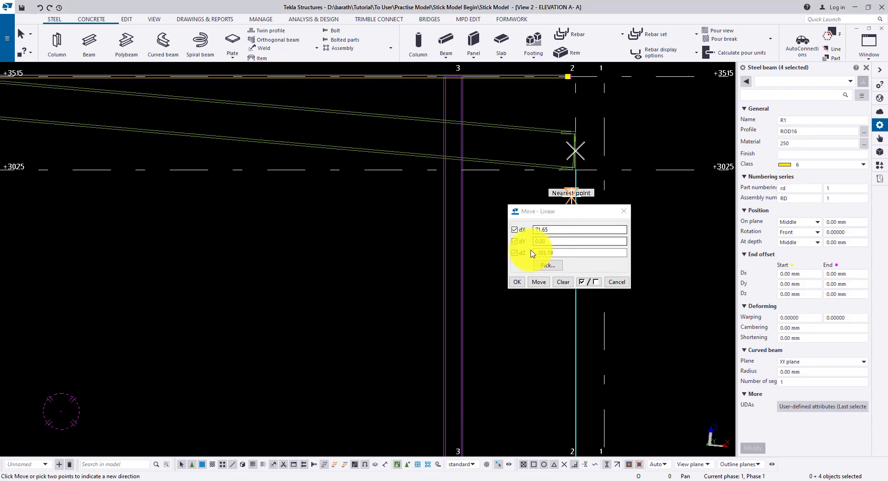
pyautogui.click(515, 230)
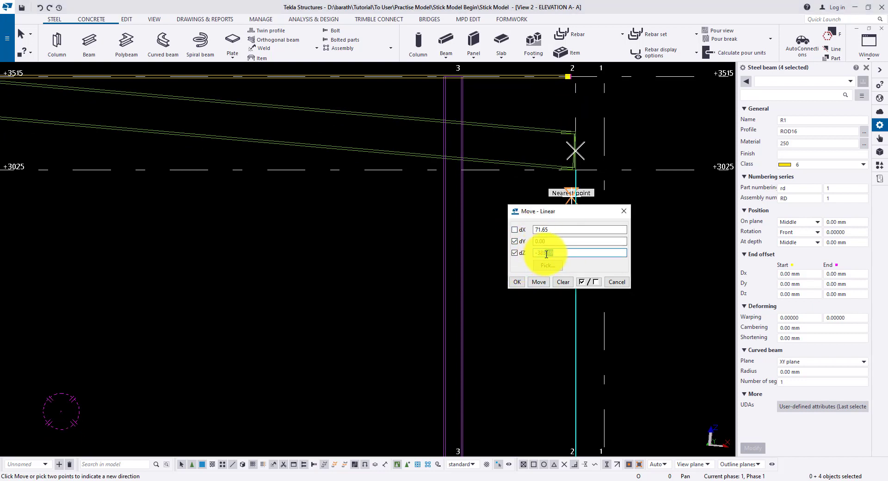
pyautogui.click(540, 282)
# Move the four rods' end points at grid 5 linearly by dZ 96 mm towards the frame beam's mid-depth, leaving dX out
pyautogui.scroll(-5, 602, 164)
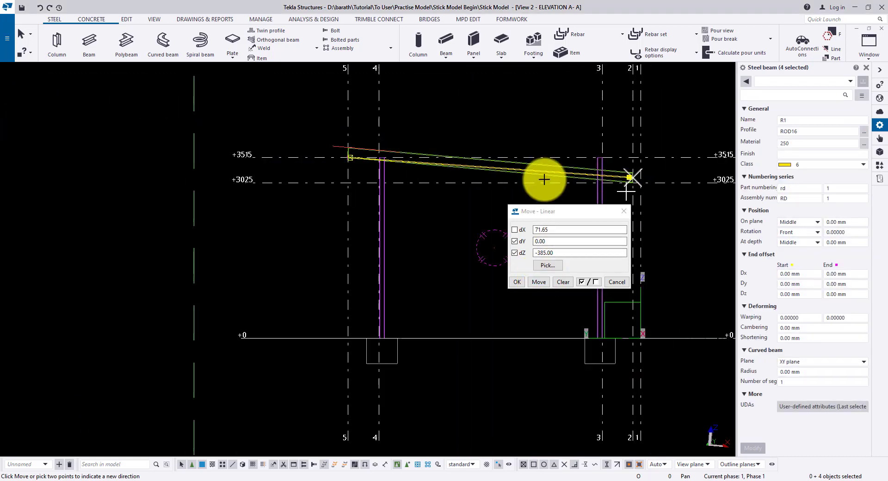
pyautogui.scroll(5, 370, 149)
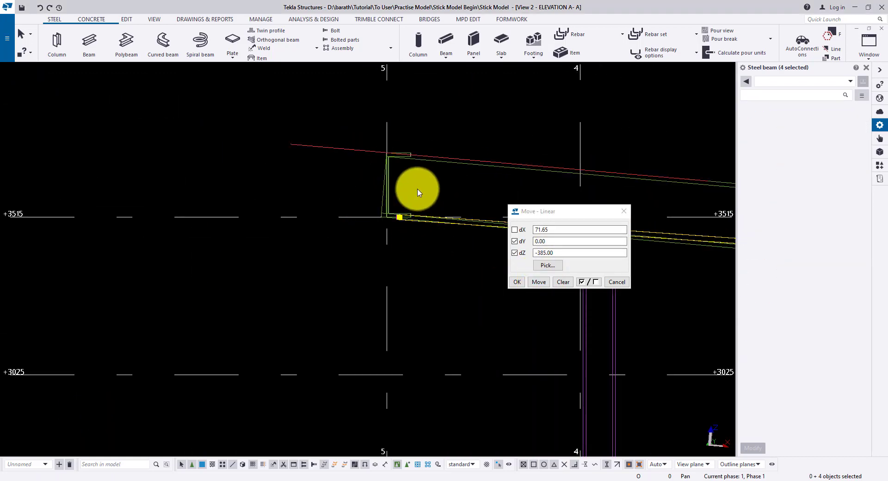
pyautogui.rightClick(456, 109)
pyautogui.moveTo(535, 156)
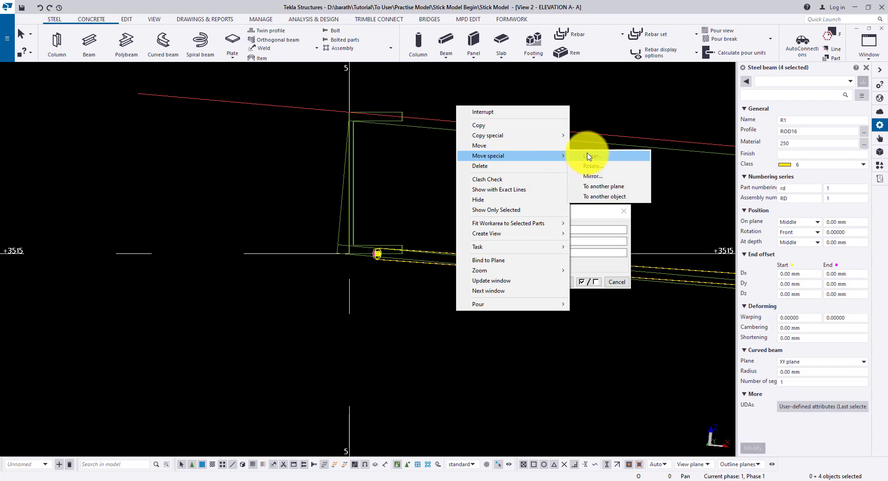
pyautogui.click(591, 154)
pyautogui.click(379, 254)
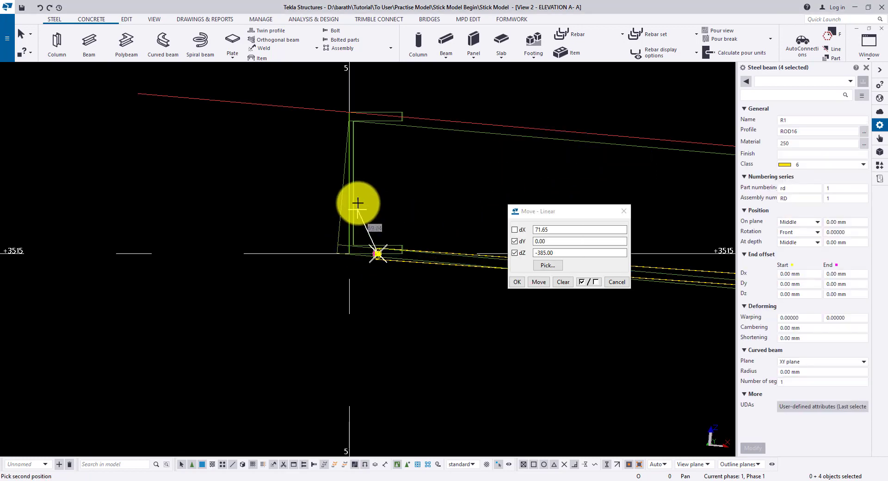
pyautogui.click(354, 183)
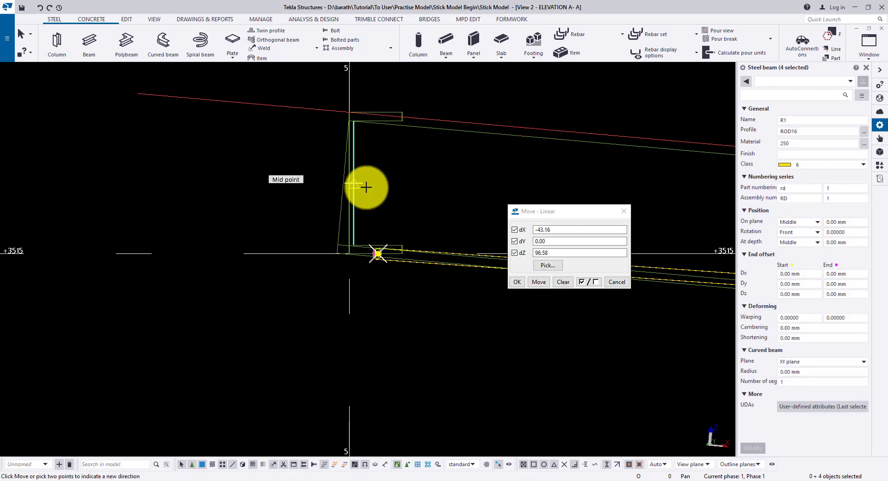
pyautogui.click(546, 252)
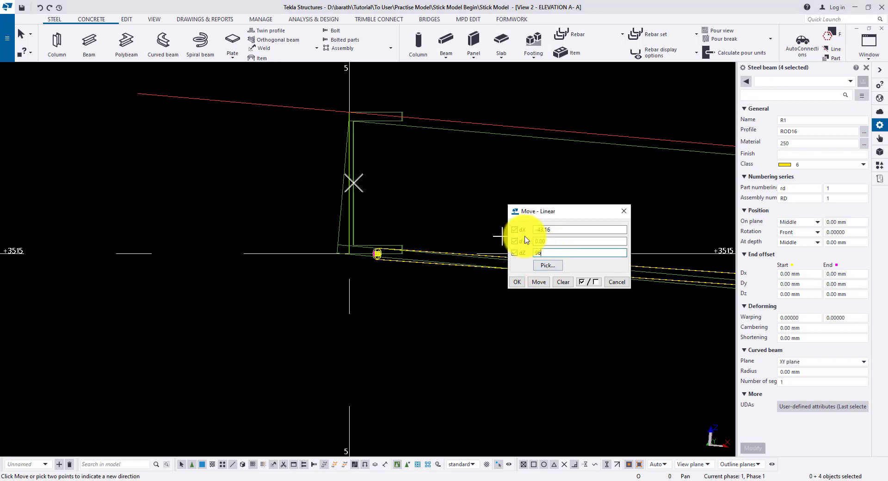
pyautogui.click(537, 282)
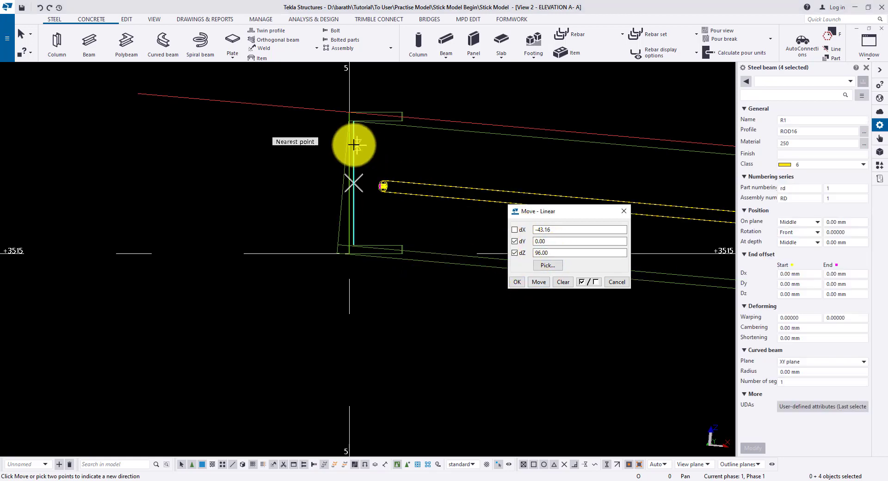